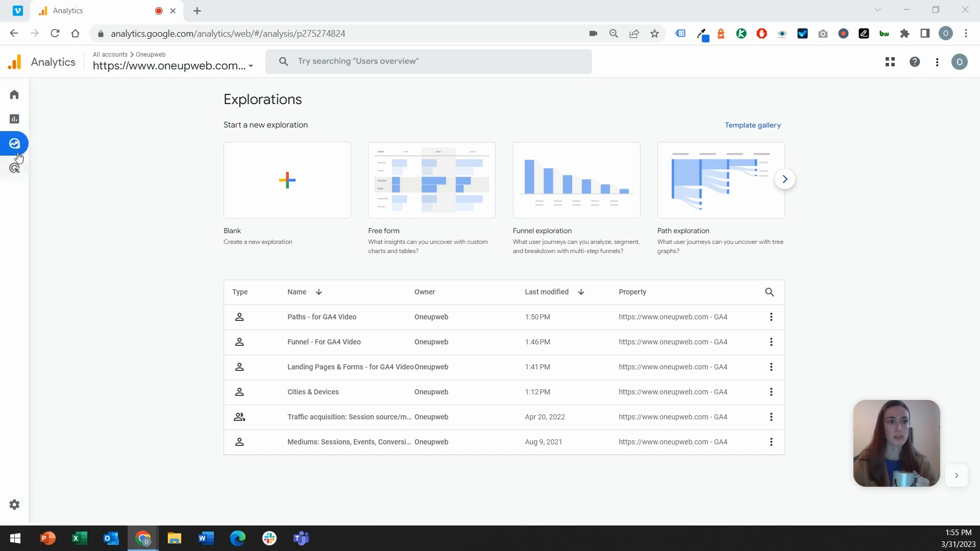
Step: View the action options for the Landing Pages & Forms - for GA4 Video exploration and open that exploration
mouse_move(37, 154)
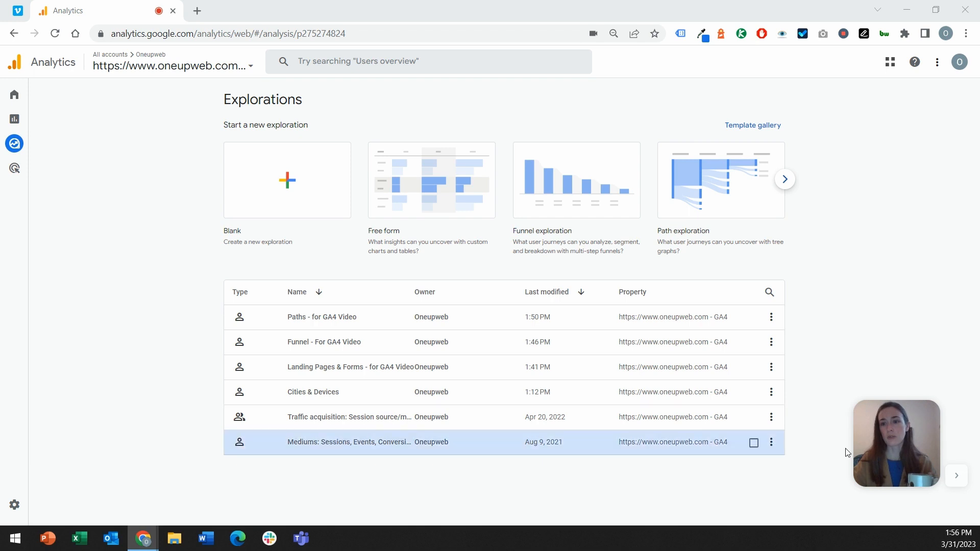
left_click(772, 368)
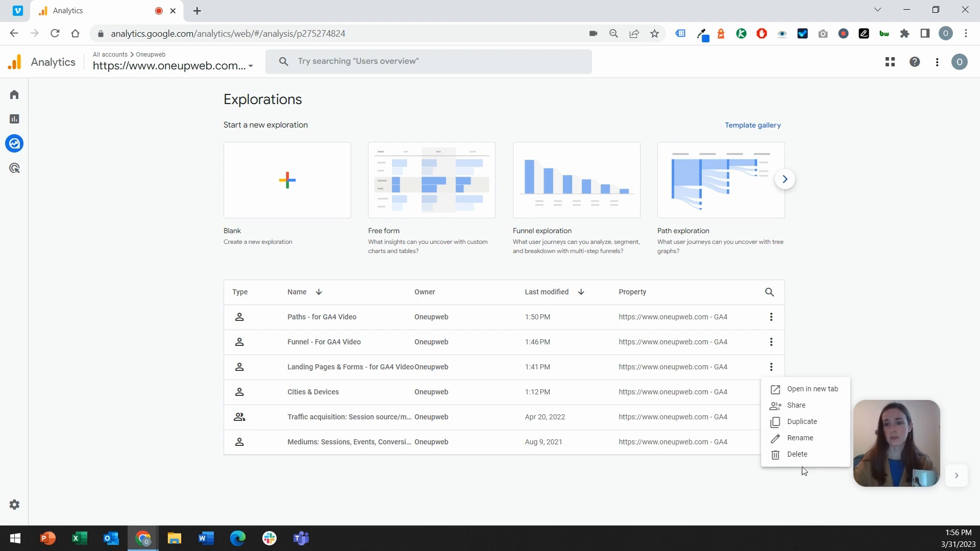
left_click(618, 484)
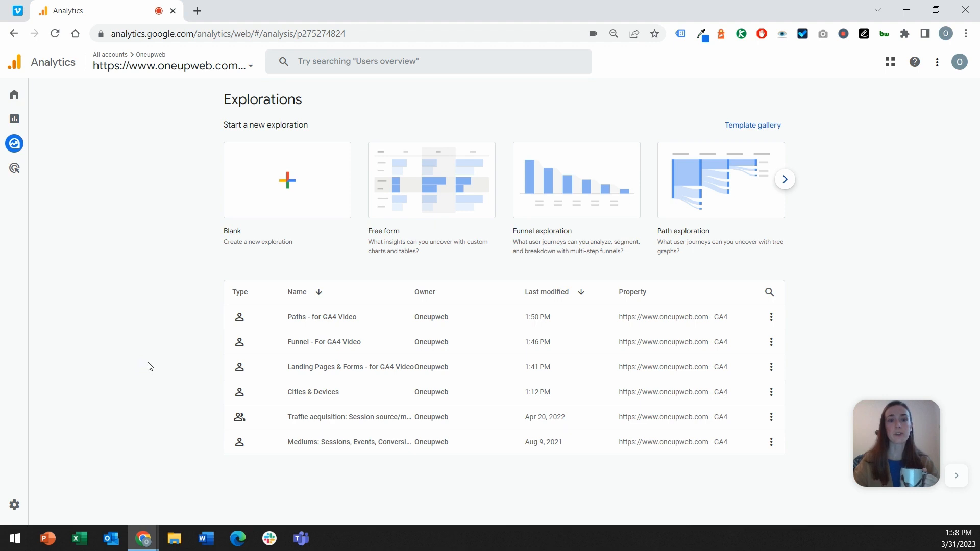
left_click(329, 371)
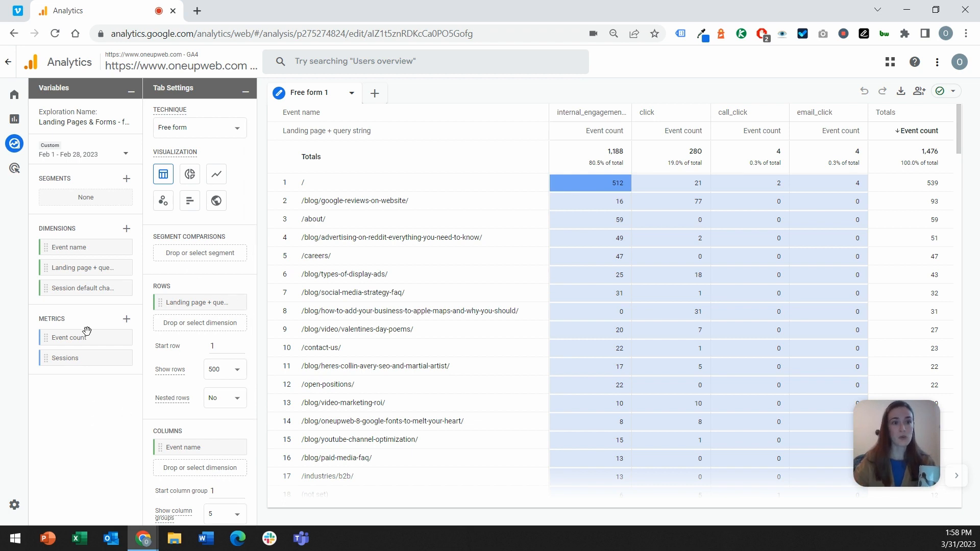
Step: Review the dimensions available for the exploration and close the selection without importing any
left_click(126, 230)
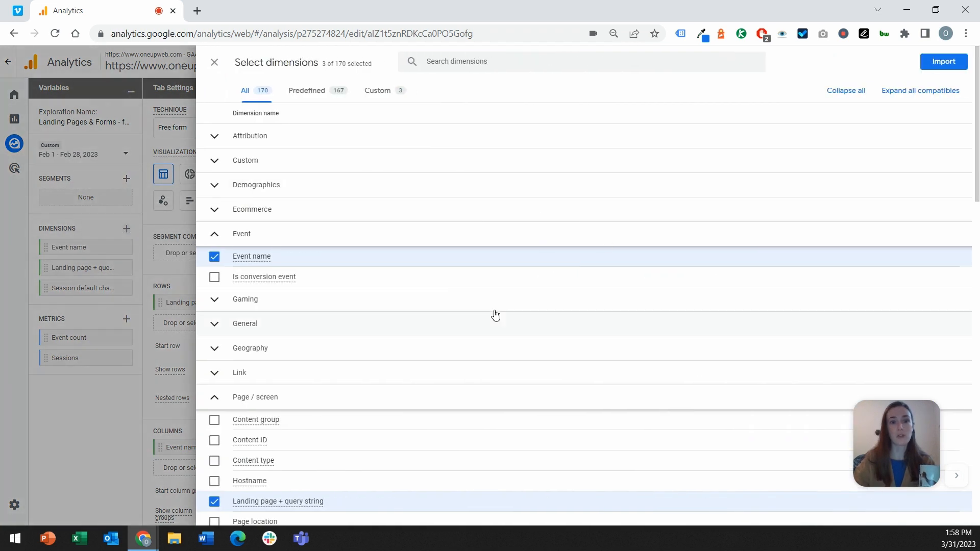
scroll(495, 315, "down", 20)
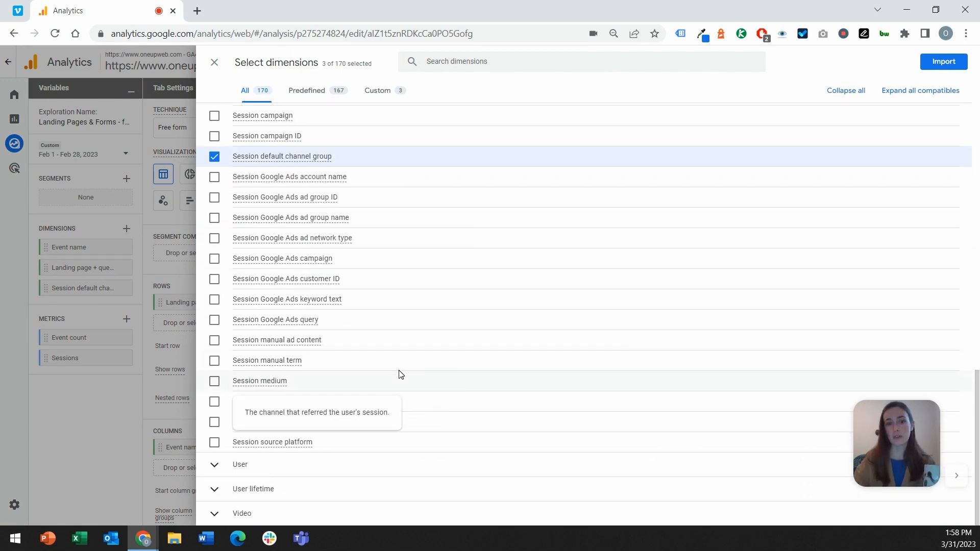
scroll(403, 368, "up", 15)
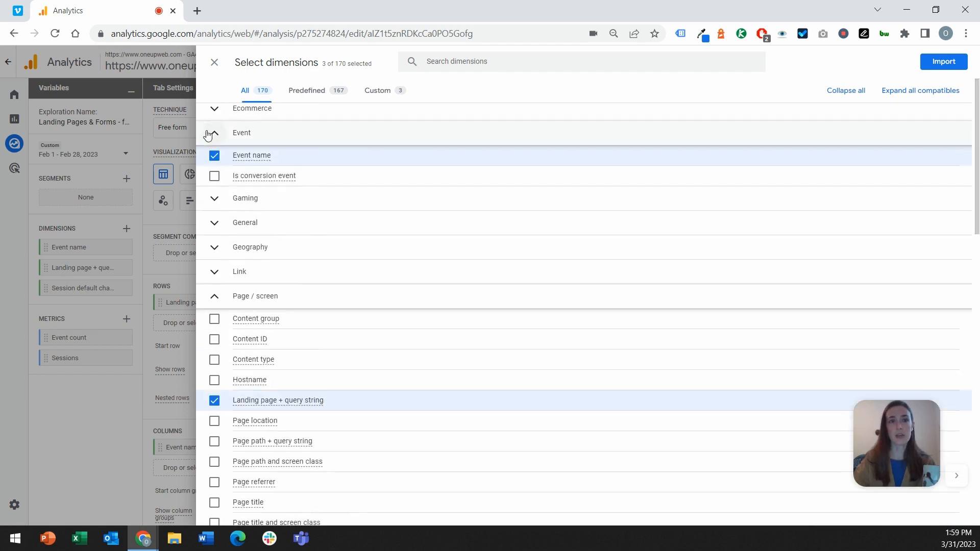
scroll(208, 136, "up", 3)
left_click(214, 62)
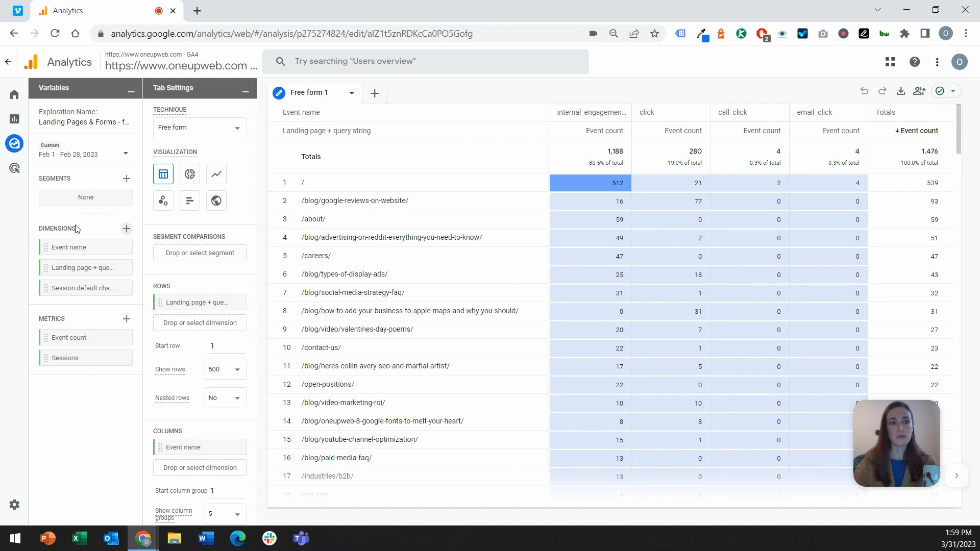
Step: Remove the Event name dimension from the columns of the free form table
mouse_move(80, 233)
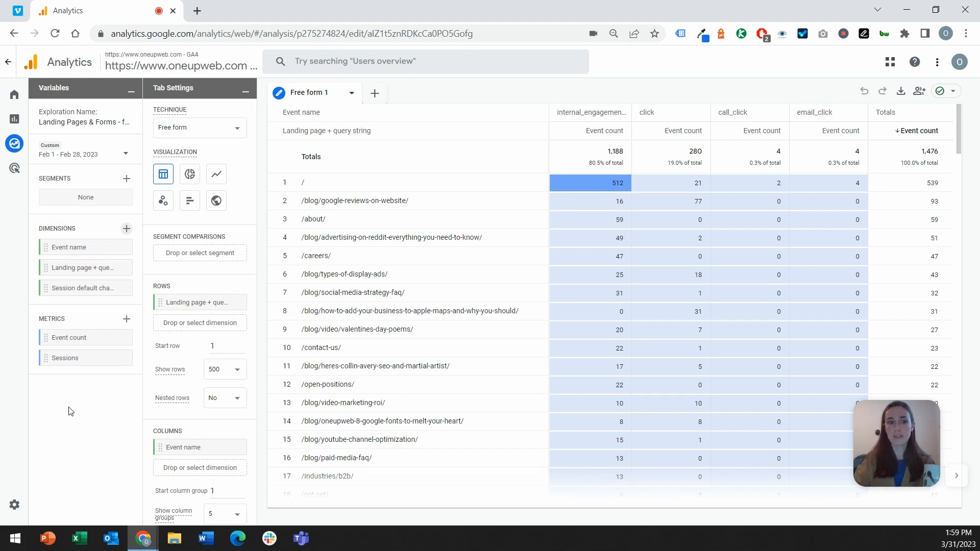
mouse_move(66, 324)
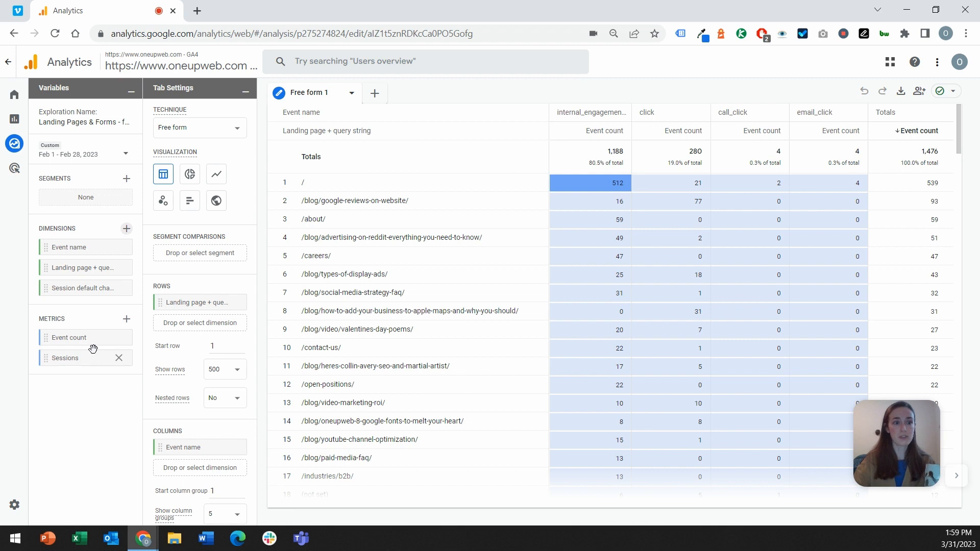
mouse_move(94, 338)
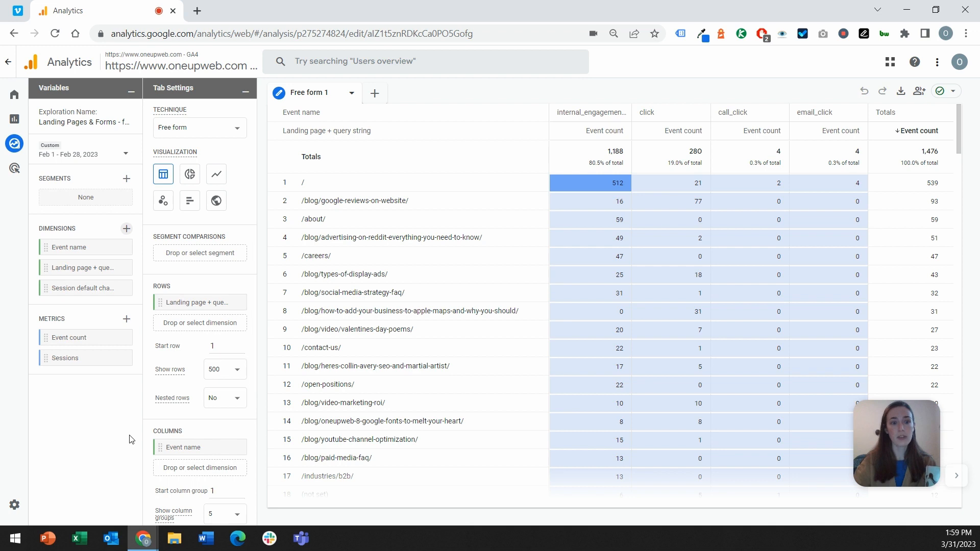
scroll(168, 427, "down", 4)
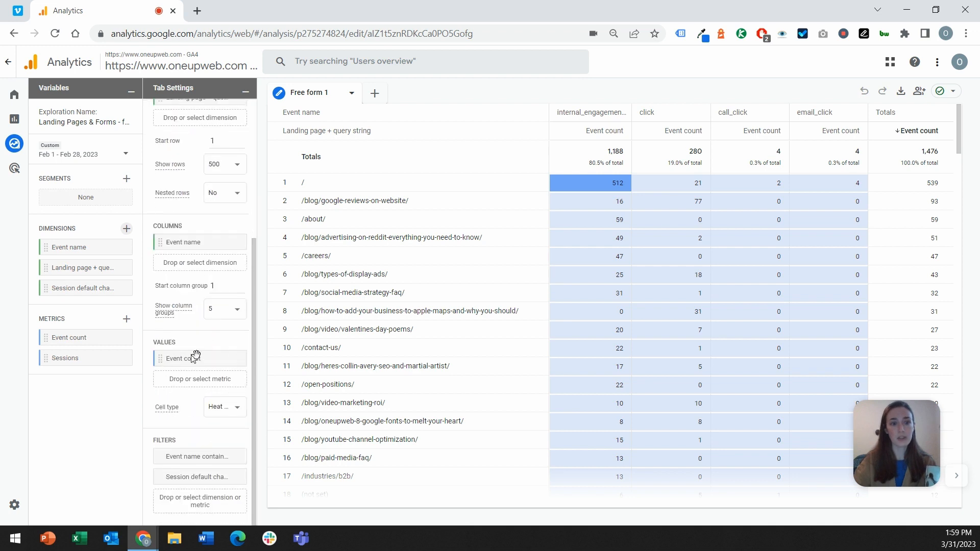
scroll(198, 352, "up", 4)
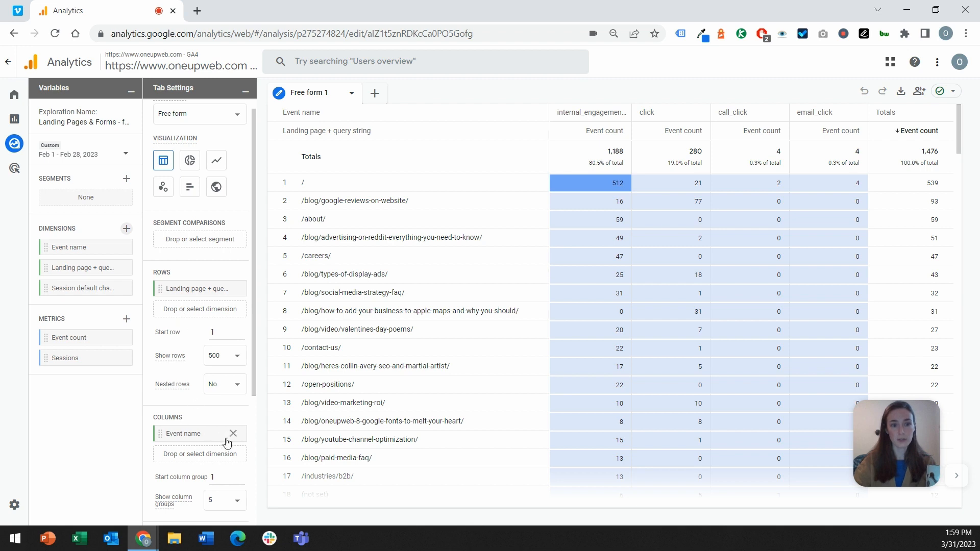
left_click(233, 434)
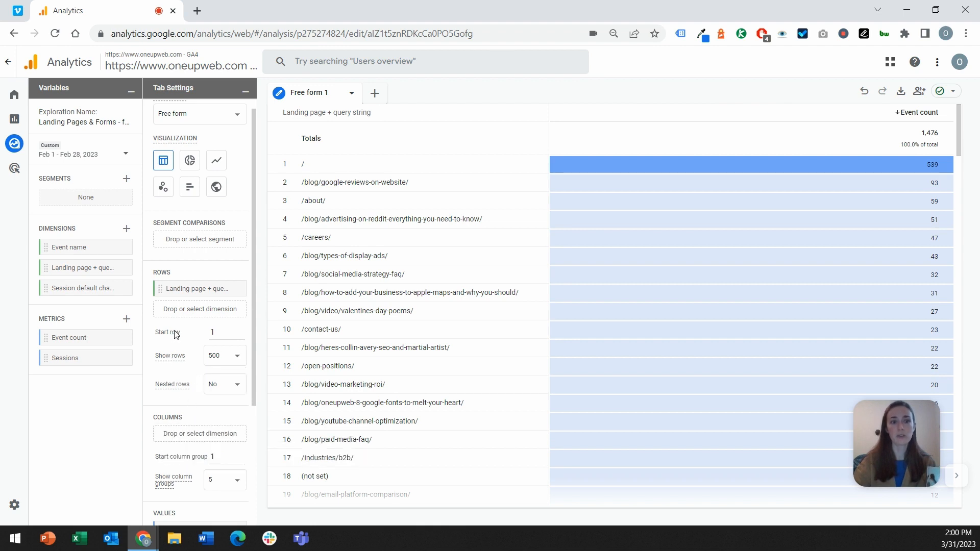
scroll(192, 422, "down", 1)
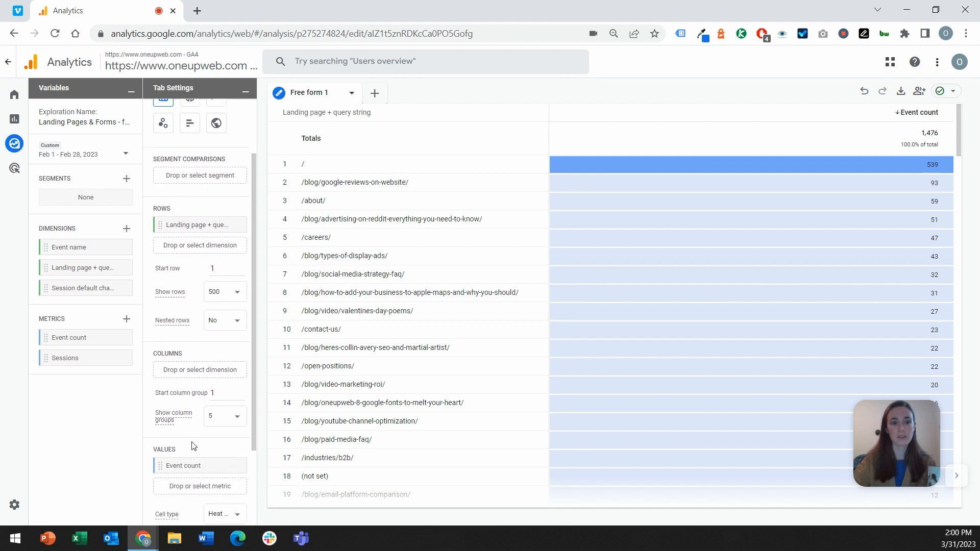
scroll(197, 439, "up", 1)
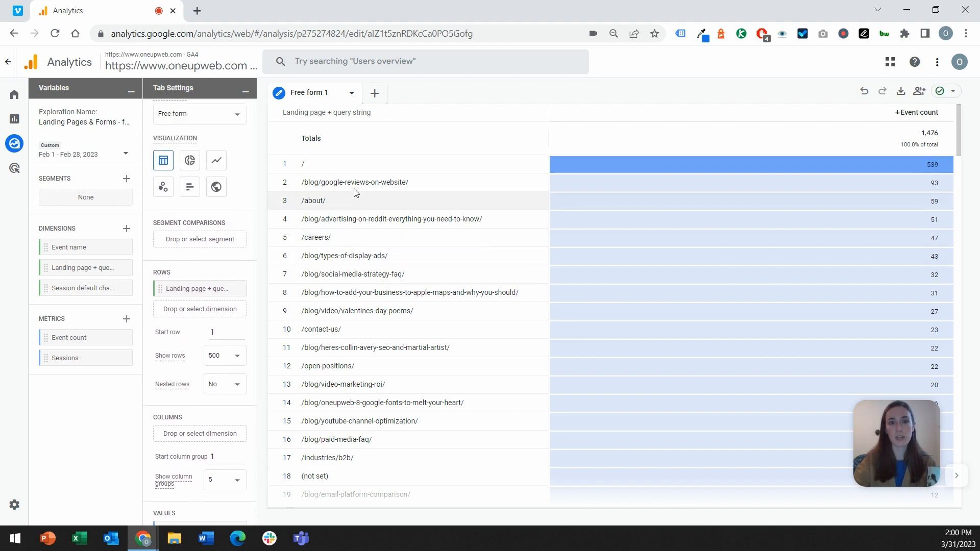
Step: Add the Event name dimension back to the columns of the free form table
scroll(186, 469, "down", 1)
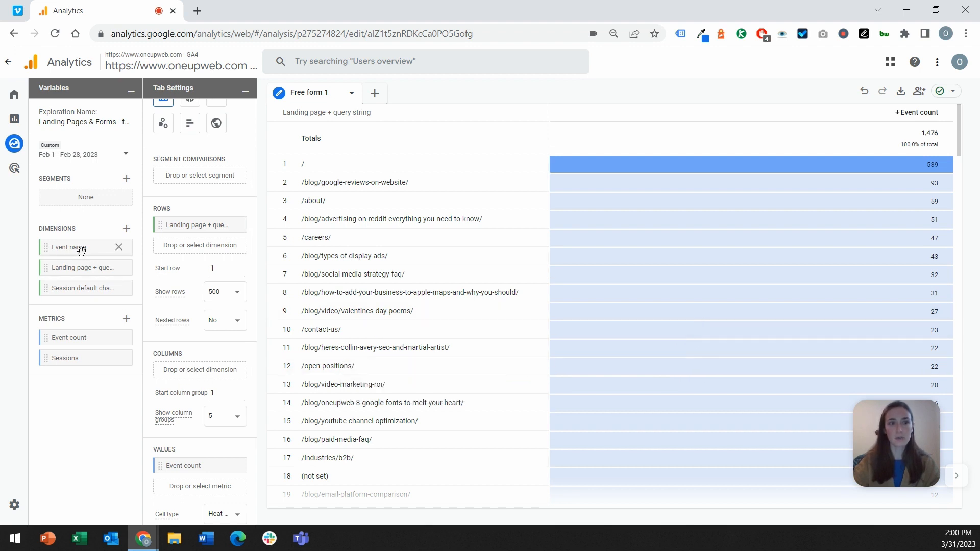
left_click_drag(80, 249, 204, 370)
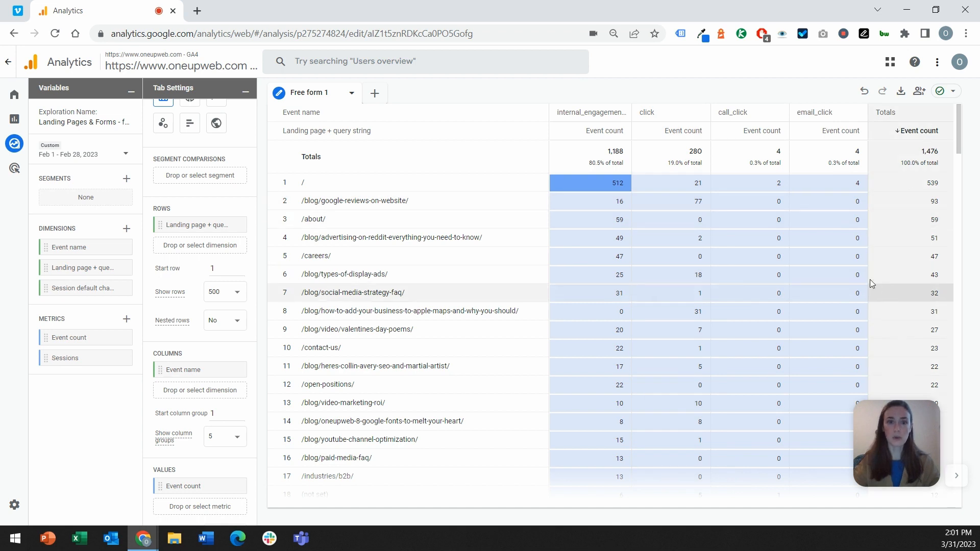
scroll(248, 355, "up", 2)
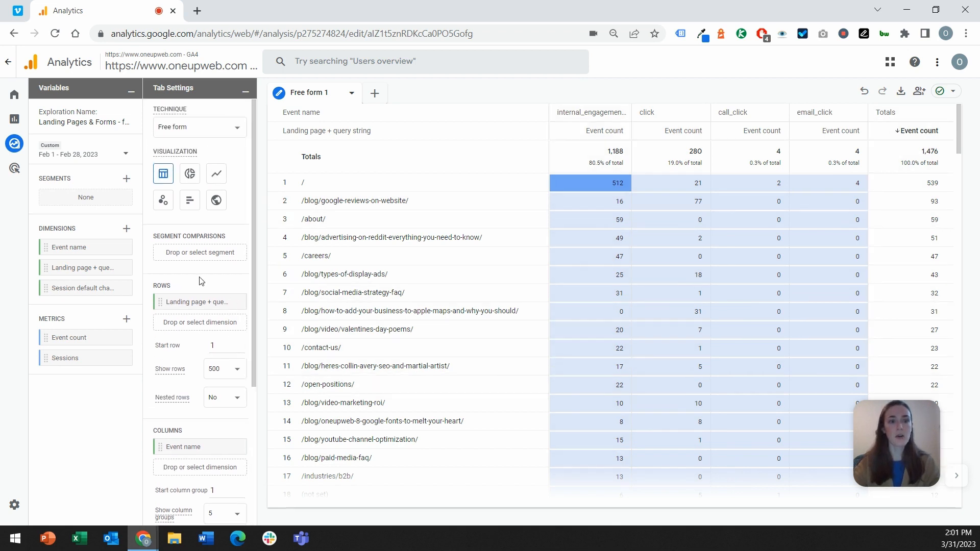
Step: Remove the Session default channel group filter from the free form table
scroll(194, 319, "down", 1)
scroll(201, 360, "down", 3)
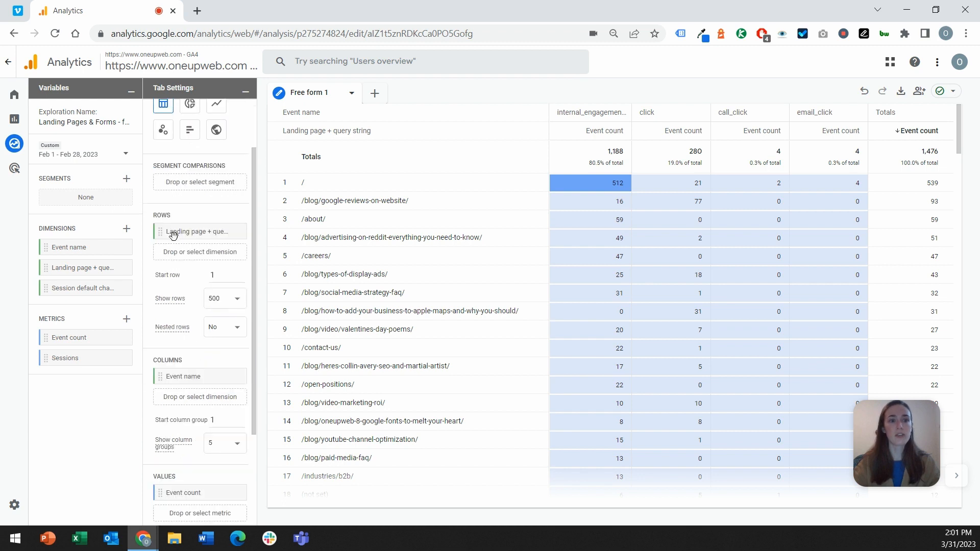
scroll(192, 323, "down", 2)
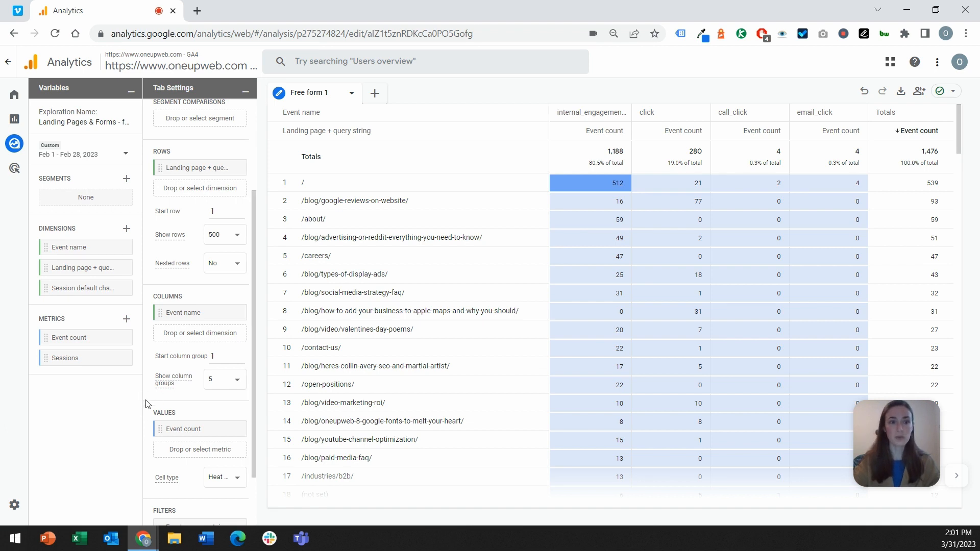
scroll(149, 398, "down", 2)
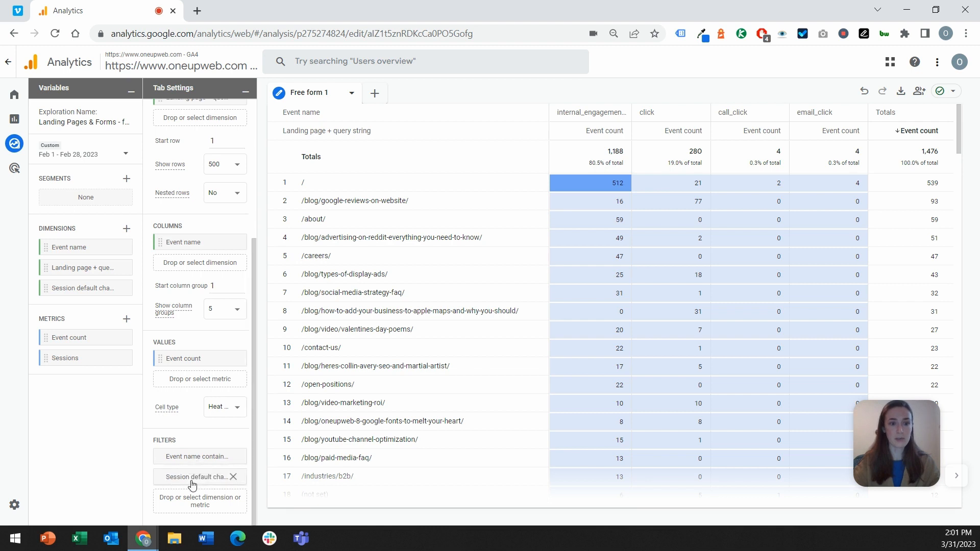
left_click(233, 477)
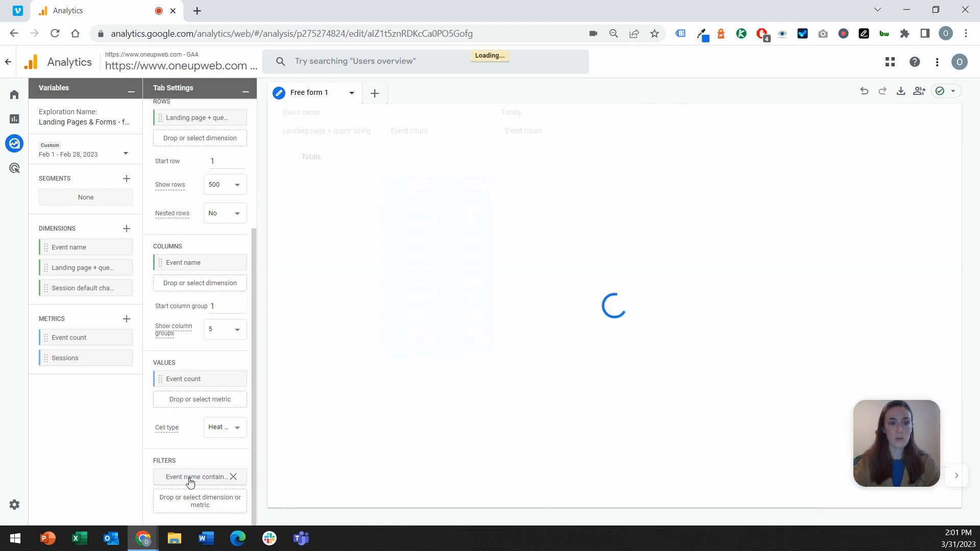
Step: Change the Event name filter so it contains "form" and apply it
left_click(190, 481)
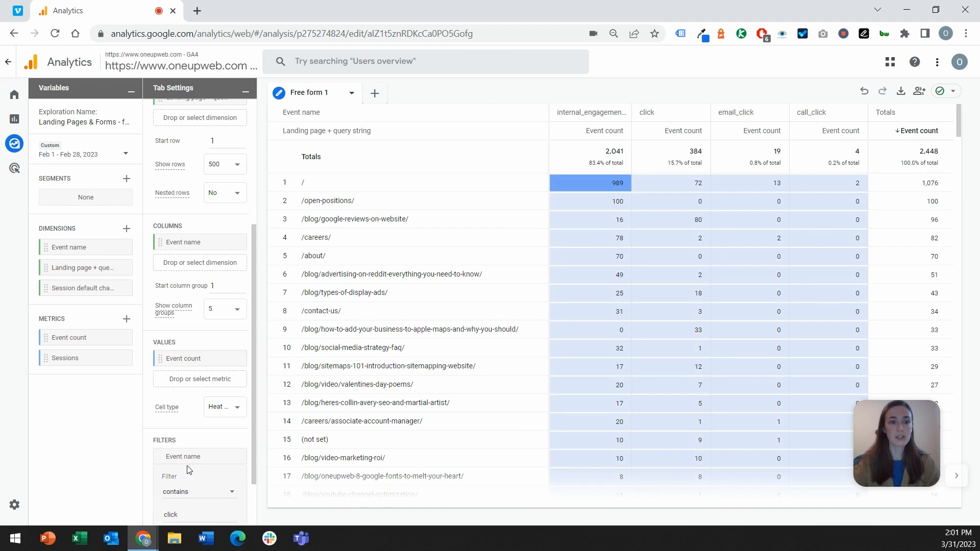
scroll(182, 472, "down", 1)
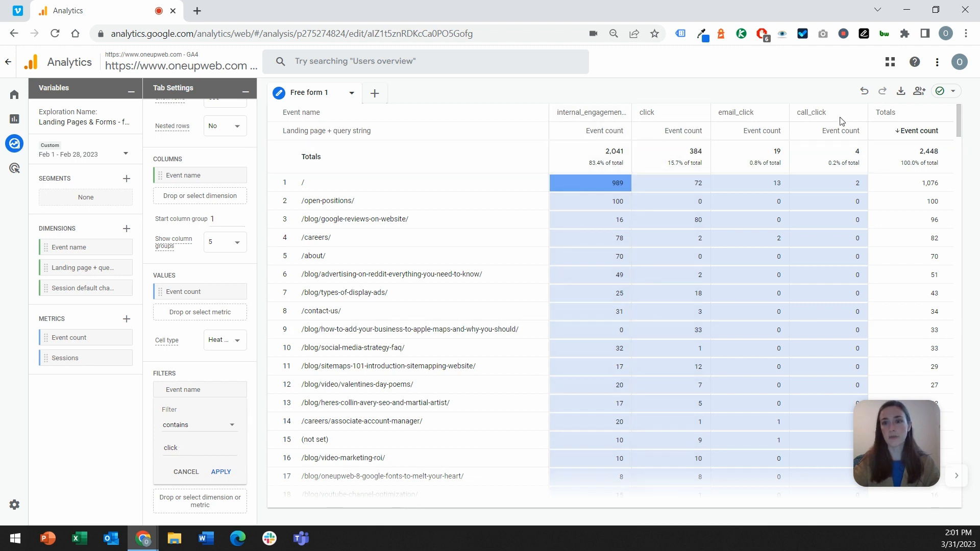
double_click(173, 447)
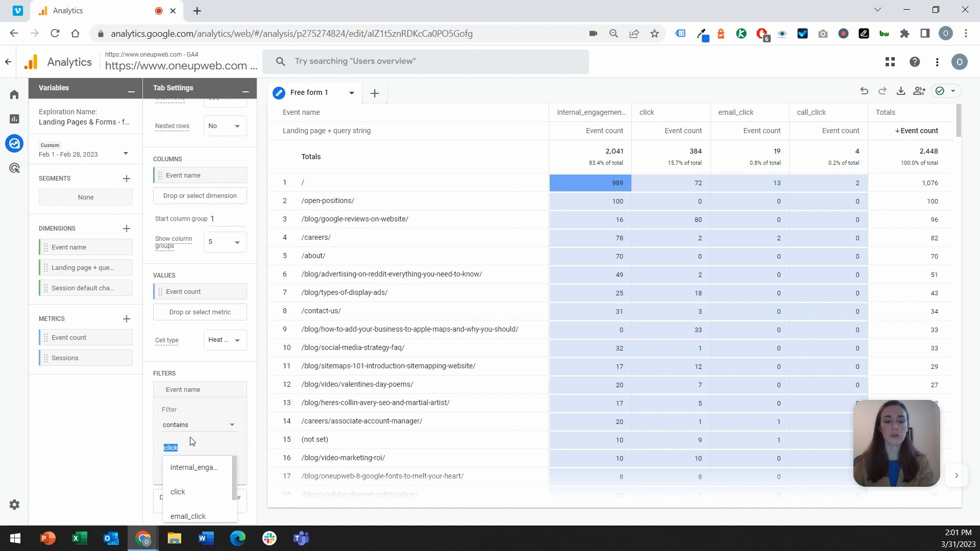
type("form")
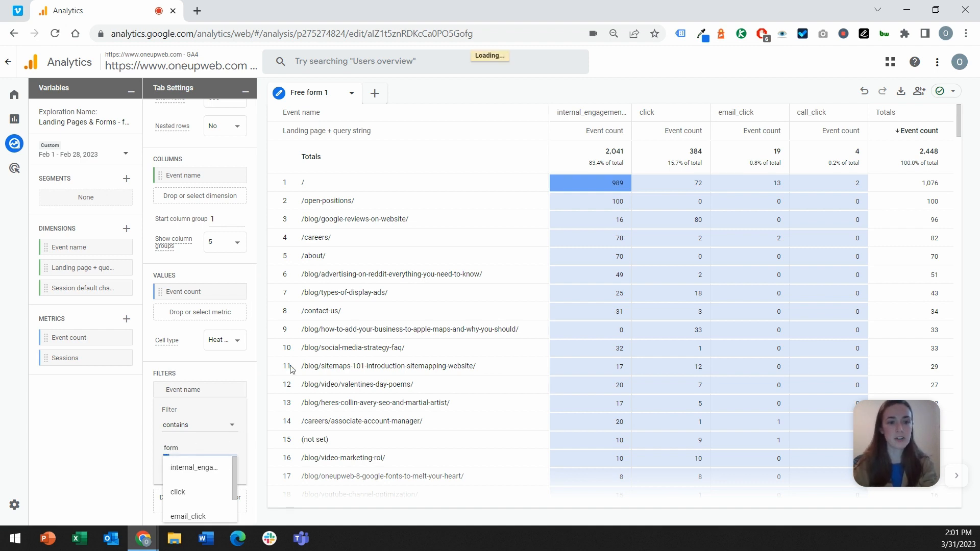
left_click(157, 455)
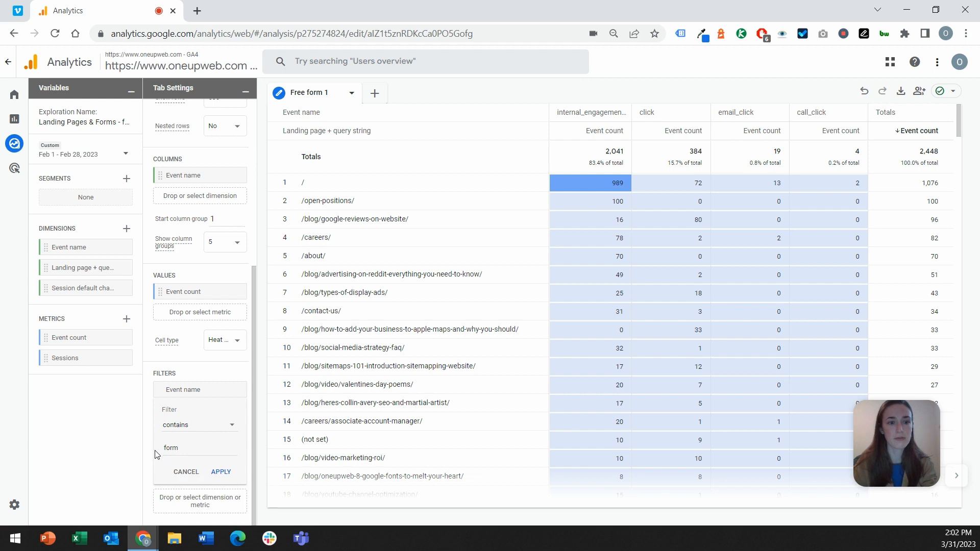
left_click(221, 471)
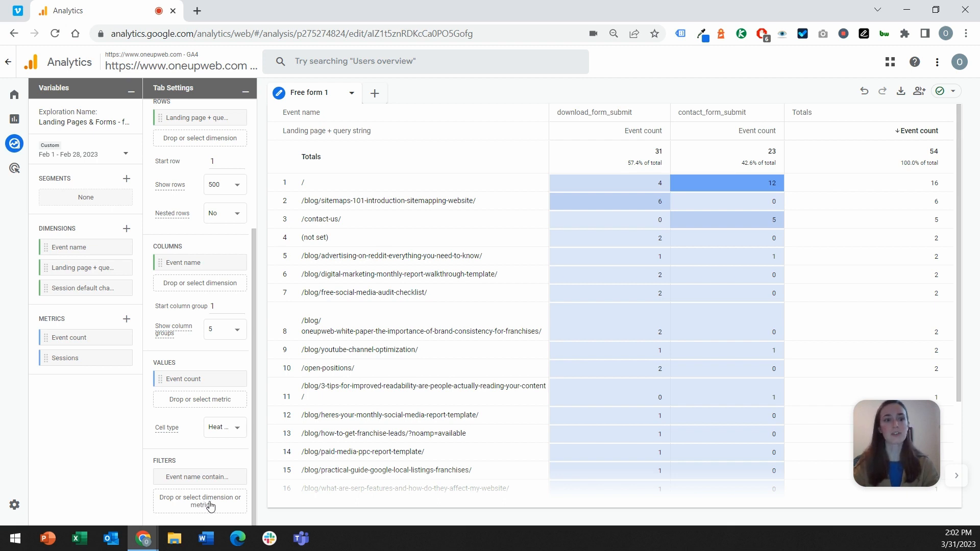
Step: Add a filter where Session default channel group exactly matches "Organic Search" to the free form table and apply it
left_click(211, 505)
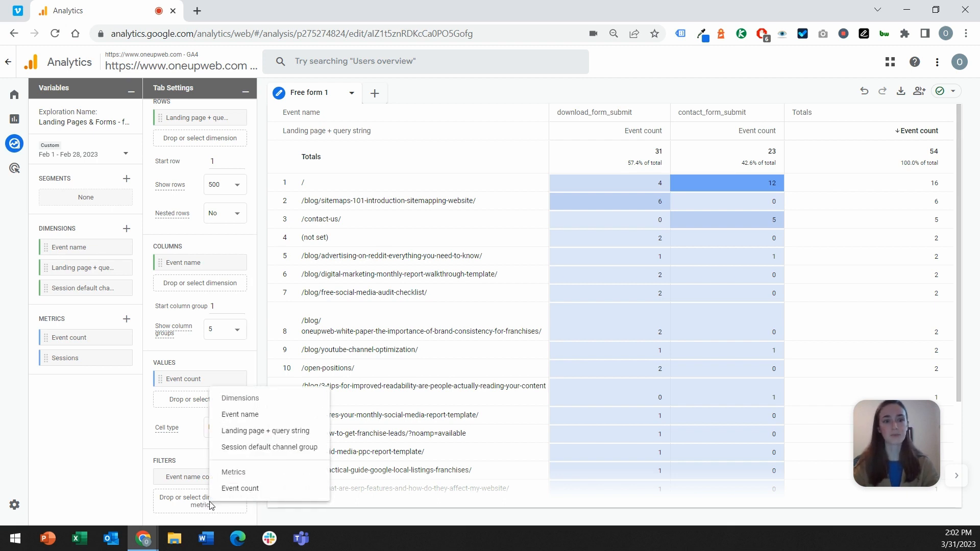
left_click(241, 448)
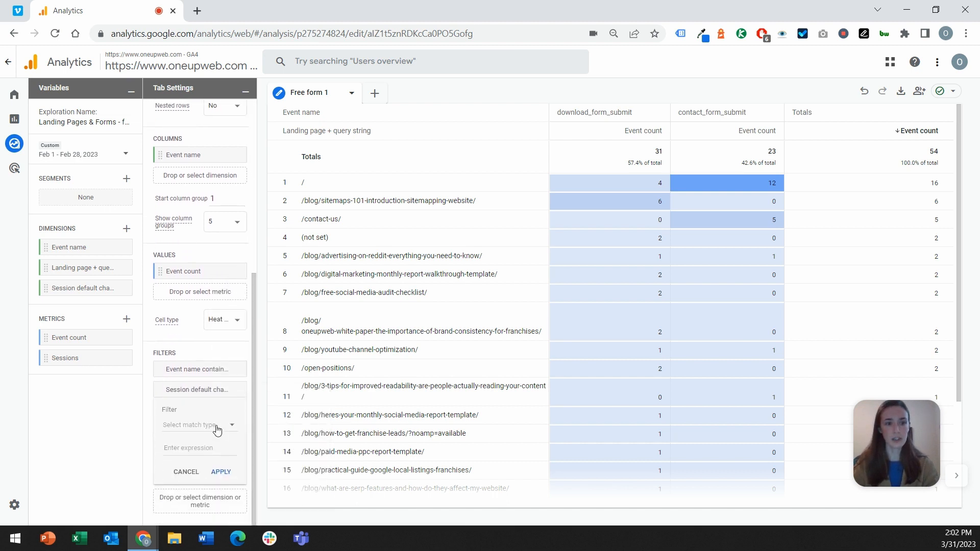
left_click(219, 425)
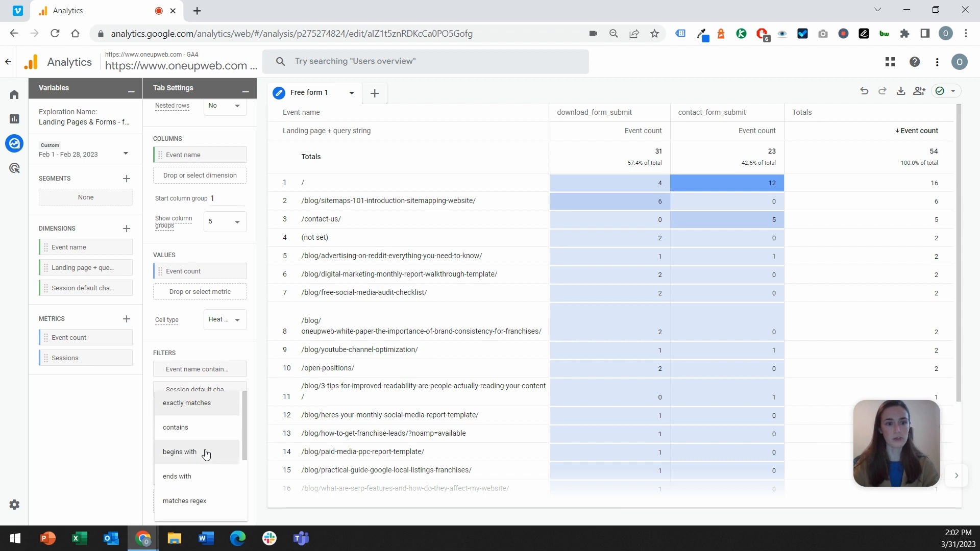
left_click(209, 405)
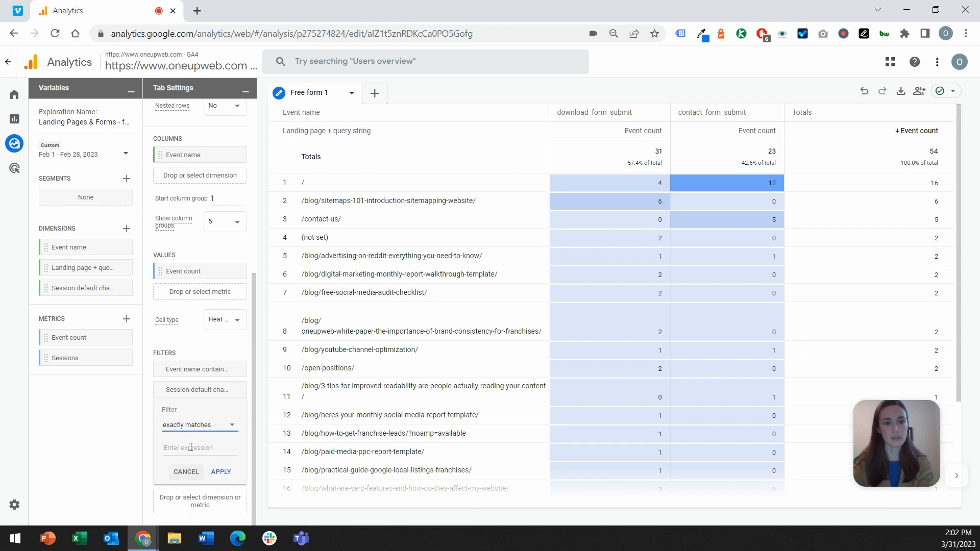
type("Orga")
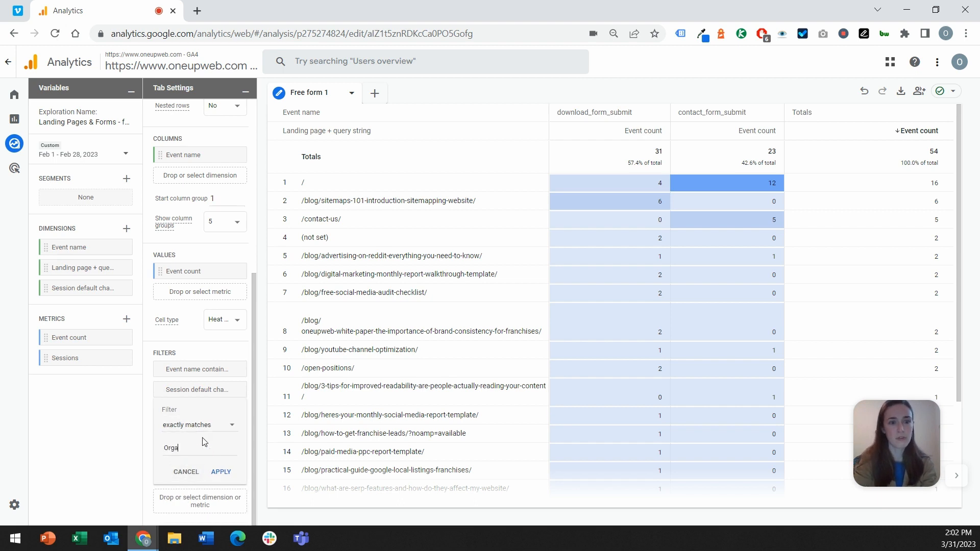
type("nic Search")
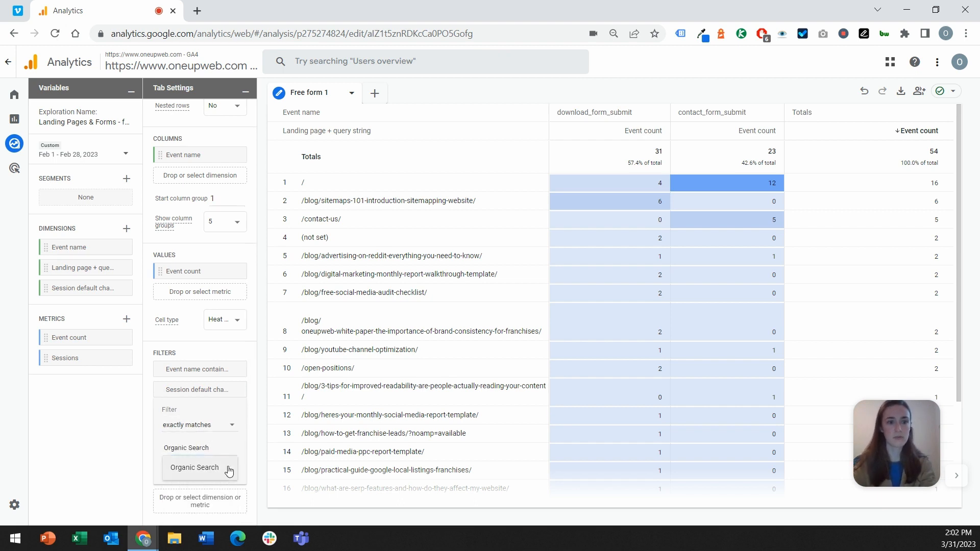
left_click(225, 474)
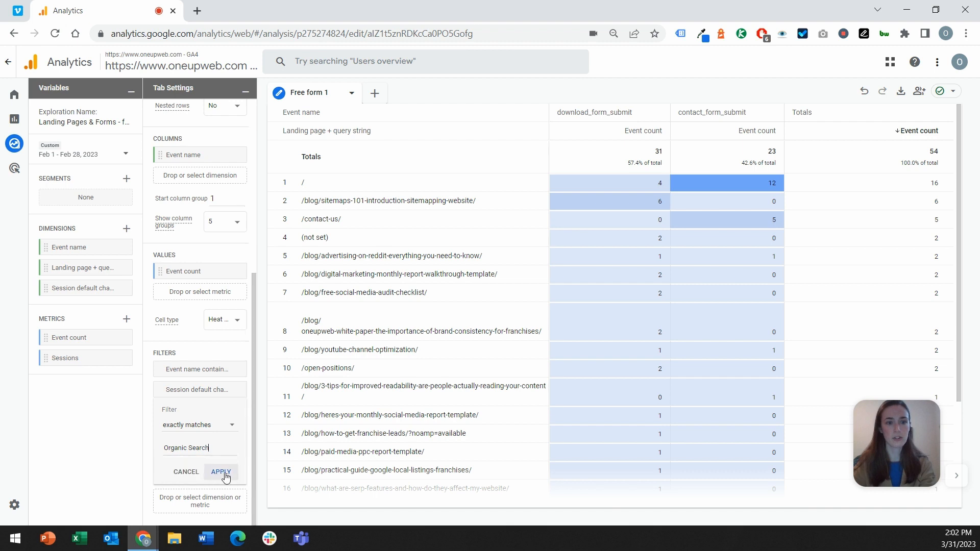
left_click(221, 473)
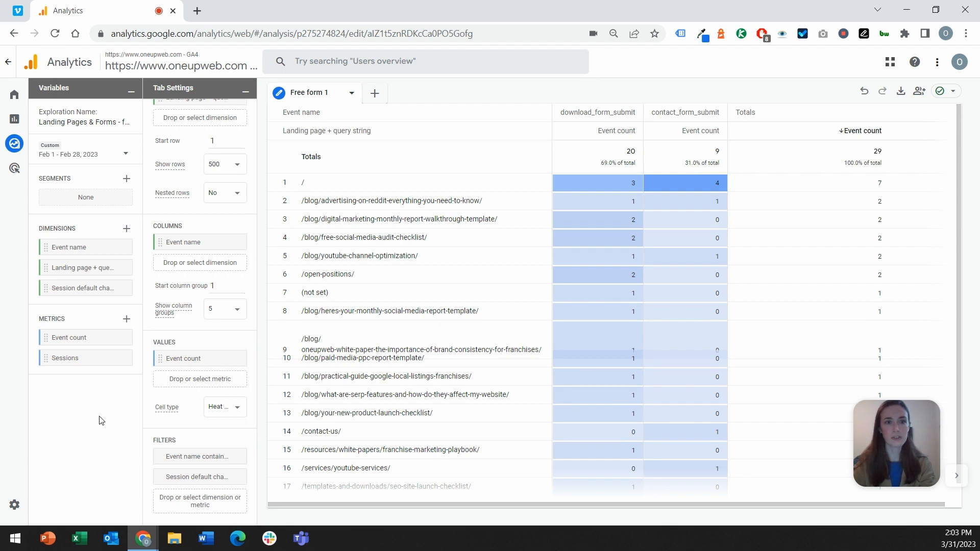
Step: Remove the Session default channel group filter, keeping only the Event name filter on the table
scroll(187, 364, "up", 3)
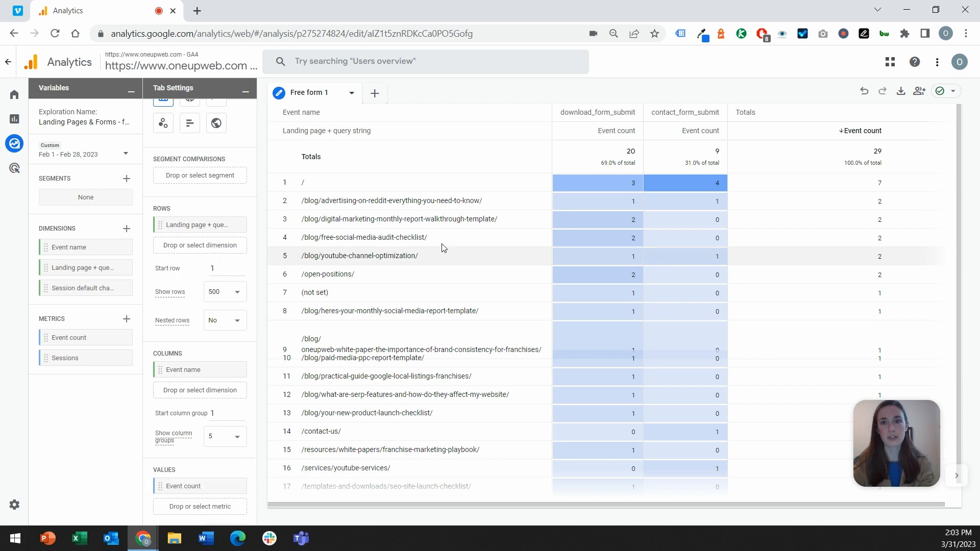
scroll(156, 386, "down", 3)
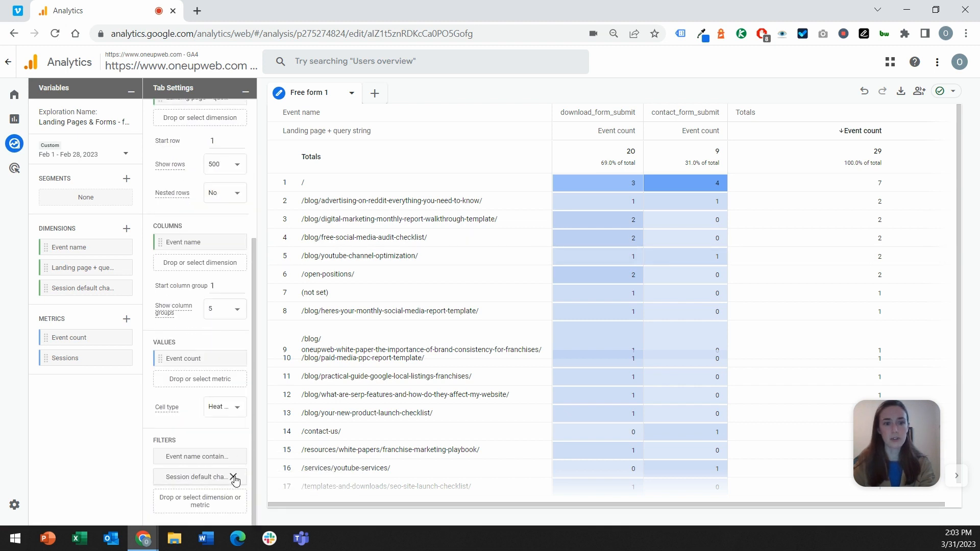
left_click(233, 477)
Step: Replace the landing page dimension in the table's rows with Session default channel group
scroll(197, 388, "up", 5)
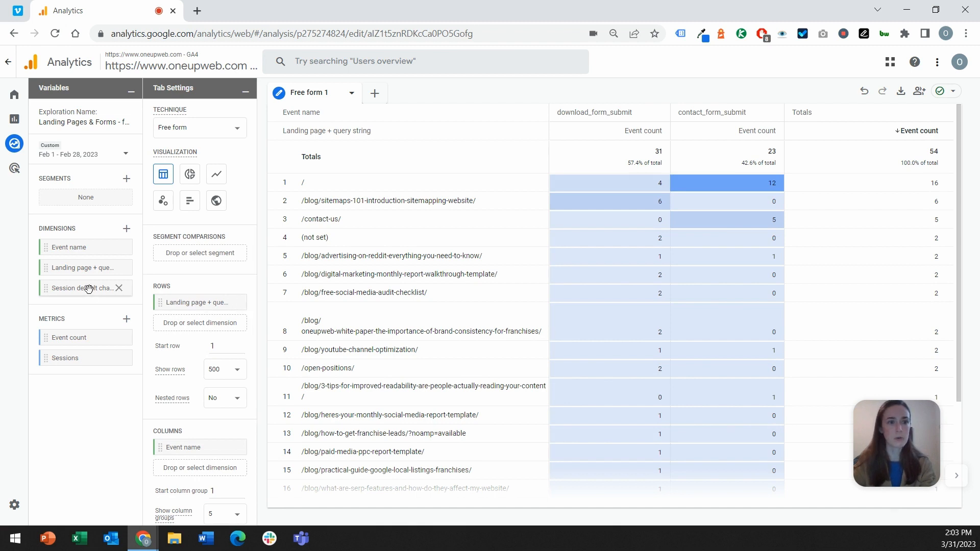
left_click_drag(65, 289, 186, 330)
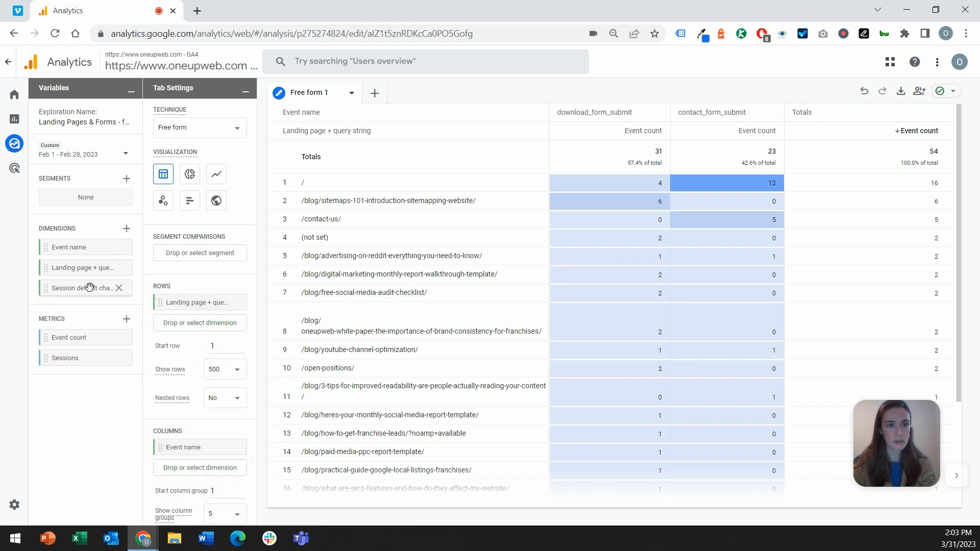
left_click_drag(89, 287, 213, 327)
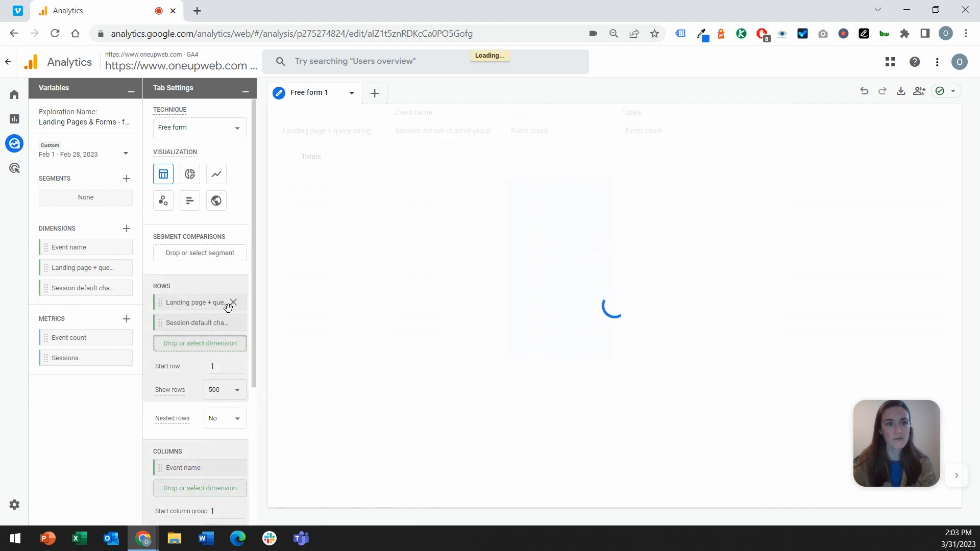
left_click(233, 303)
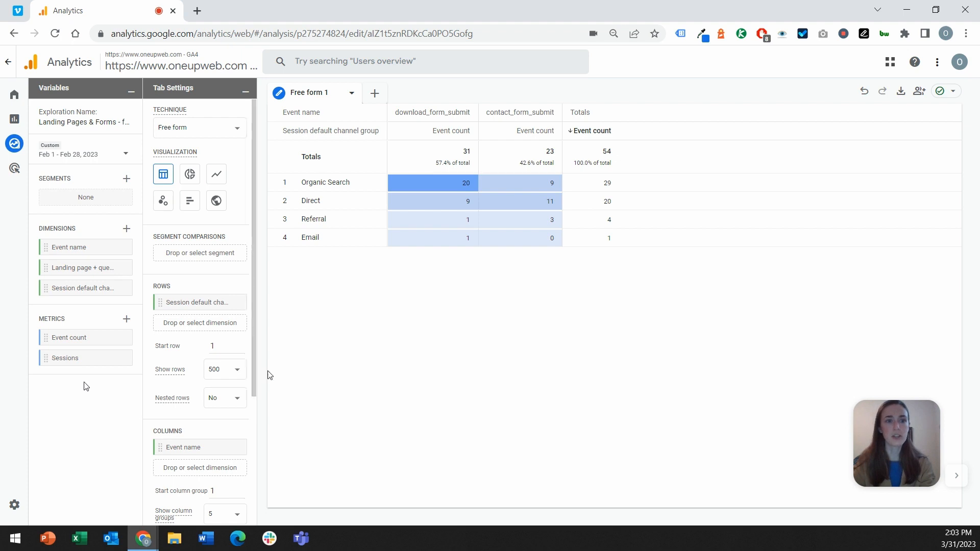
left_click(237, 375)
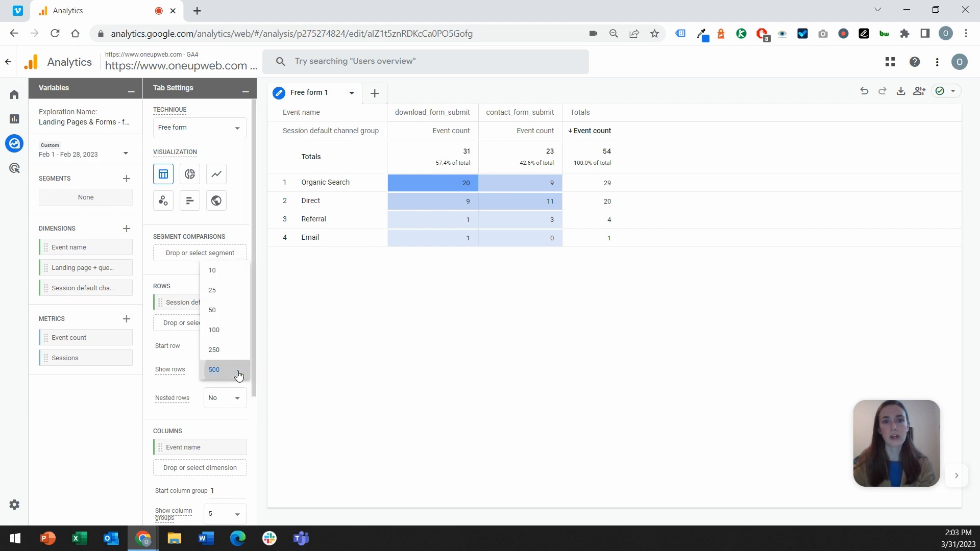
left_click(238, 374)
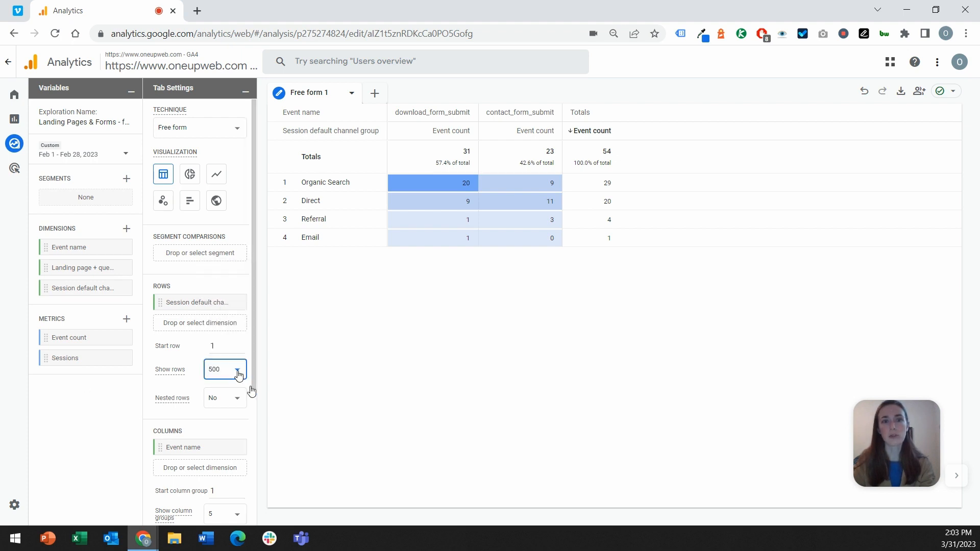
left_click(216, 378)
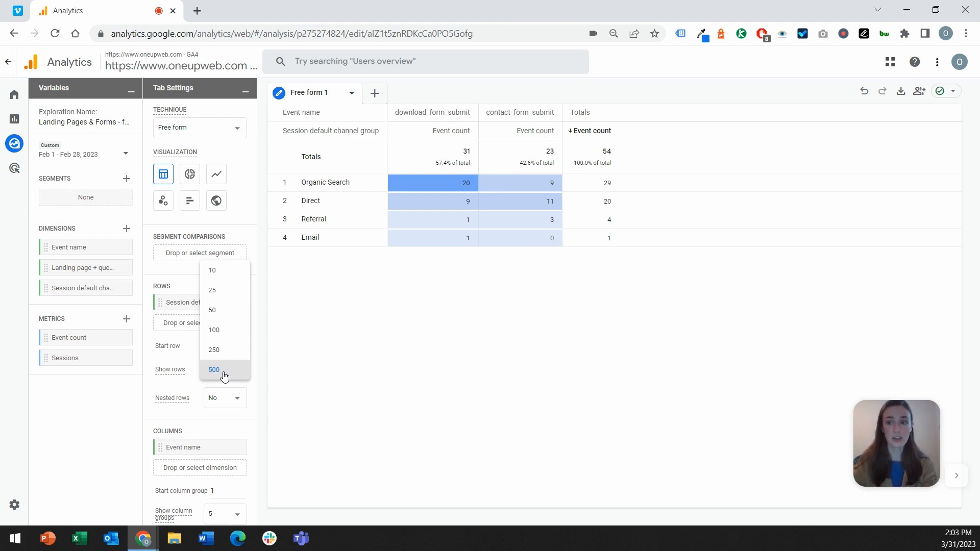
left_click(224, 377)
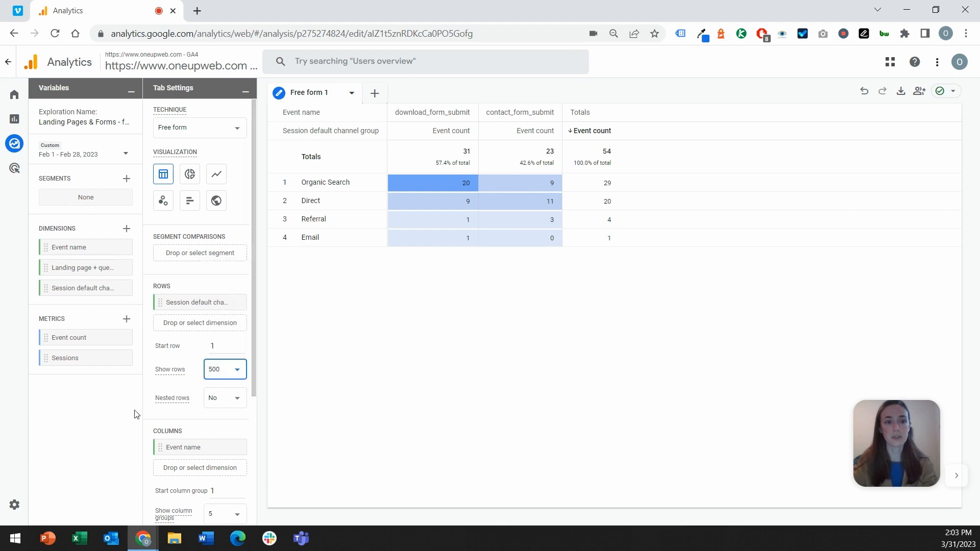
Step: Try plain text as the cell type for the Event count values, and settle on Bar chart
scroll(162, 470, "down", 3)
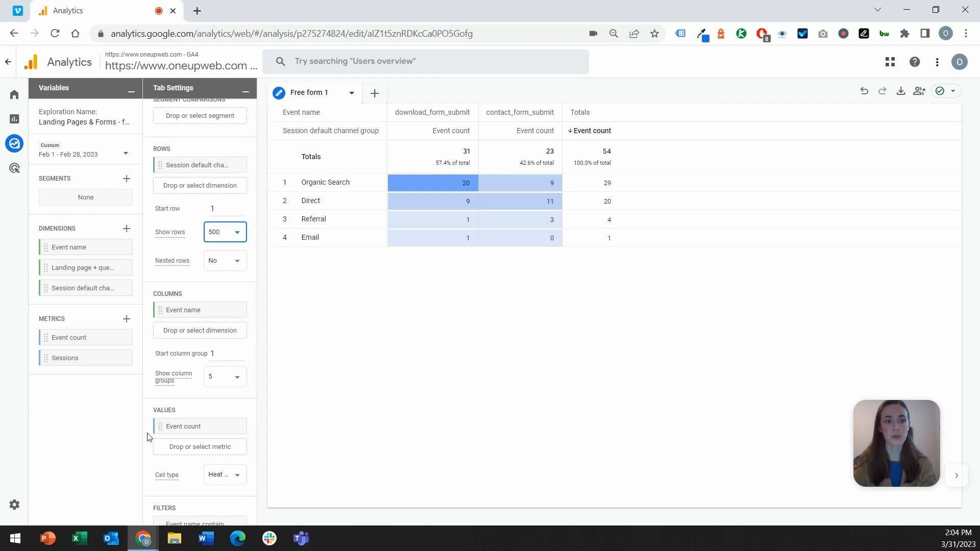
scroll(148, 445, "down", 1)
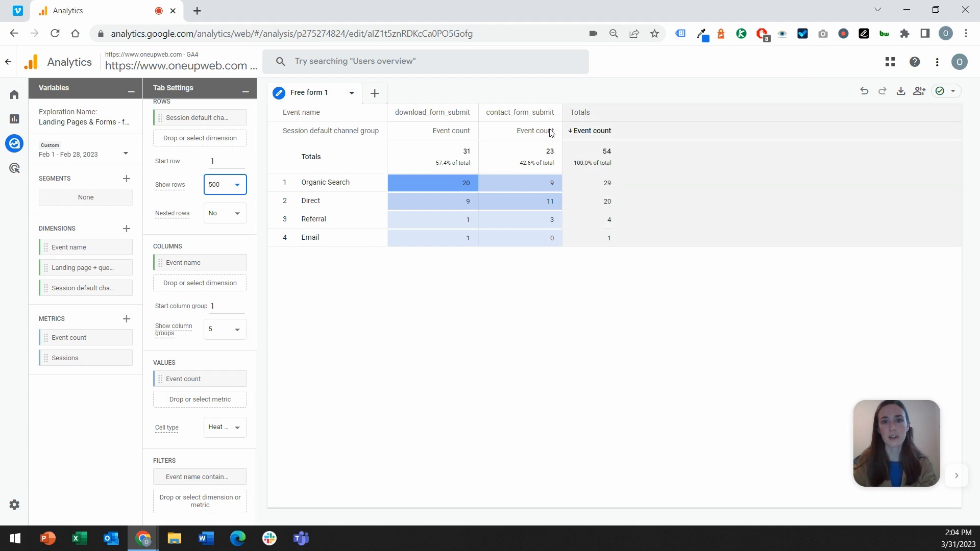
left_click(238, 432)
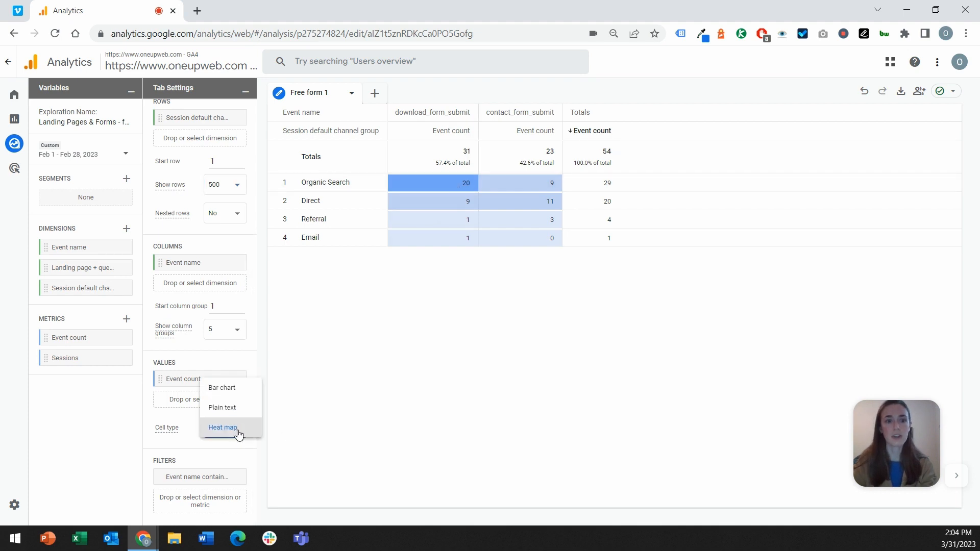
left_click(234, 410)
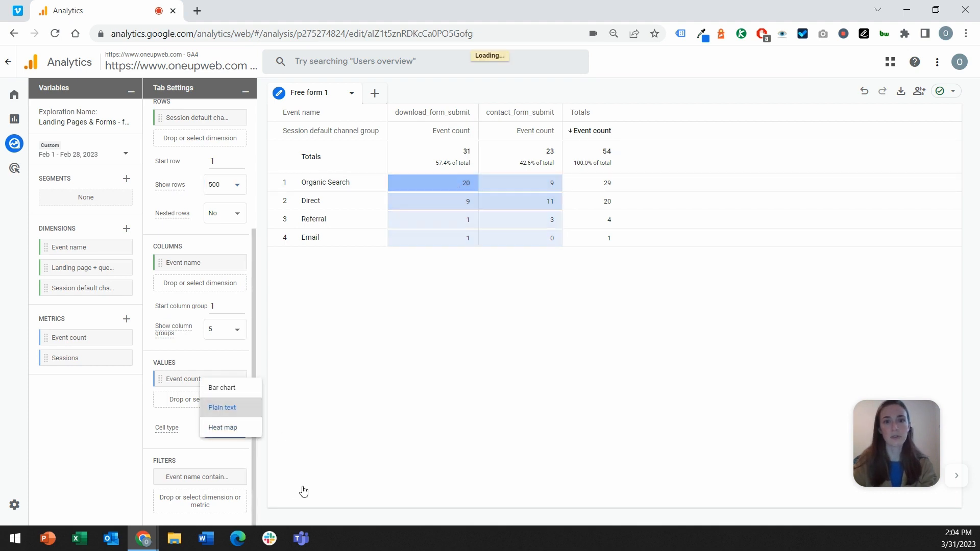
left_click(232, 433)
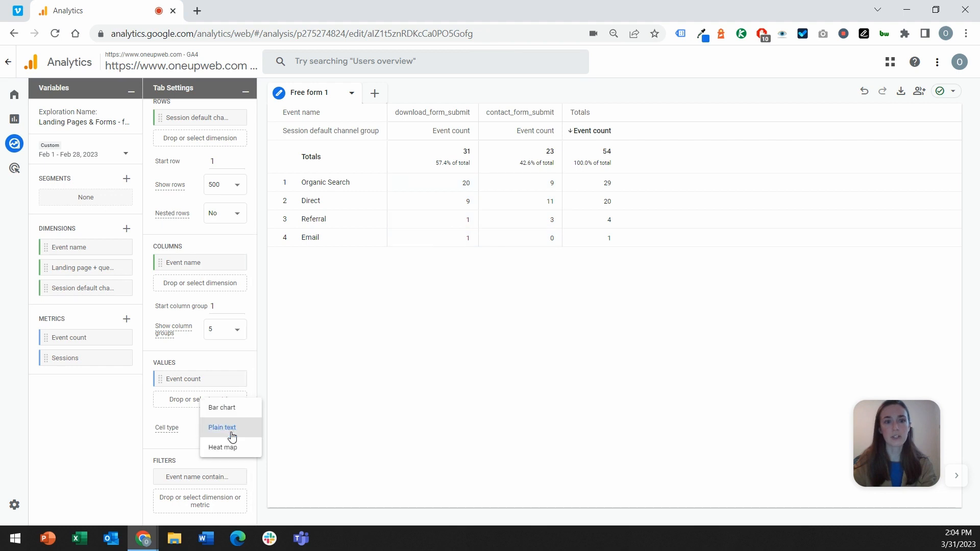
left_click(234, 410)
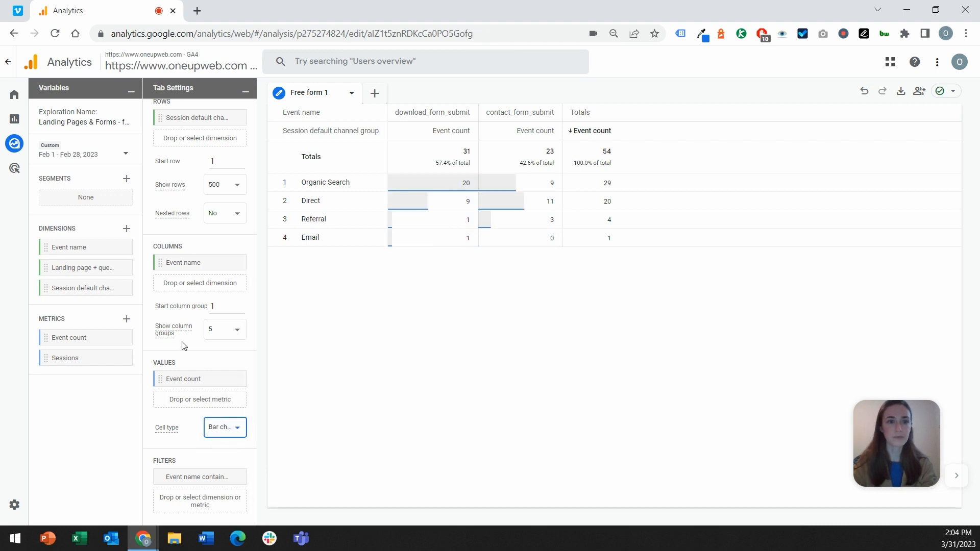
Step: Switch the exploration's visualization to a donut chart and inspect its channel slices
scroll(224, 347, "up", 4)
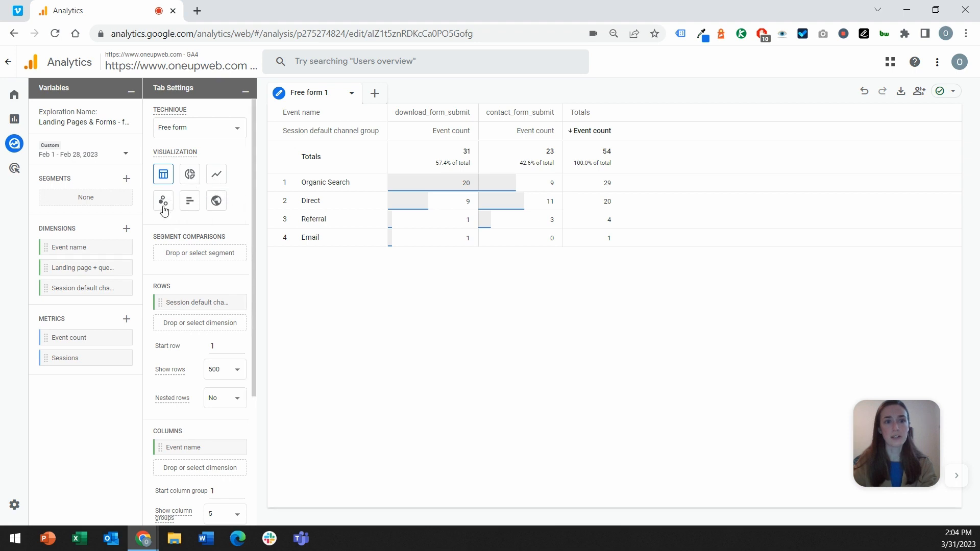
left_click(188, 182)
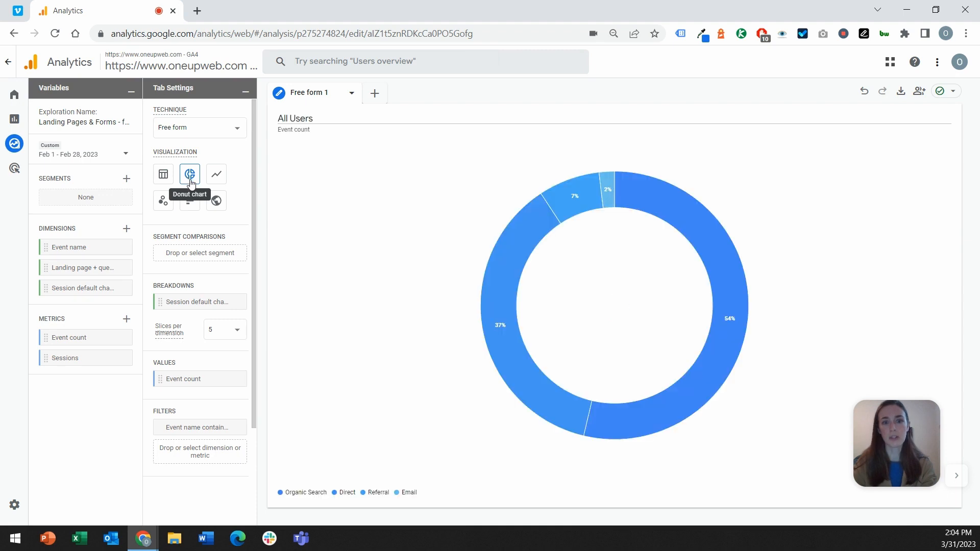
mouse_move(483, 329)
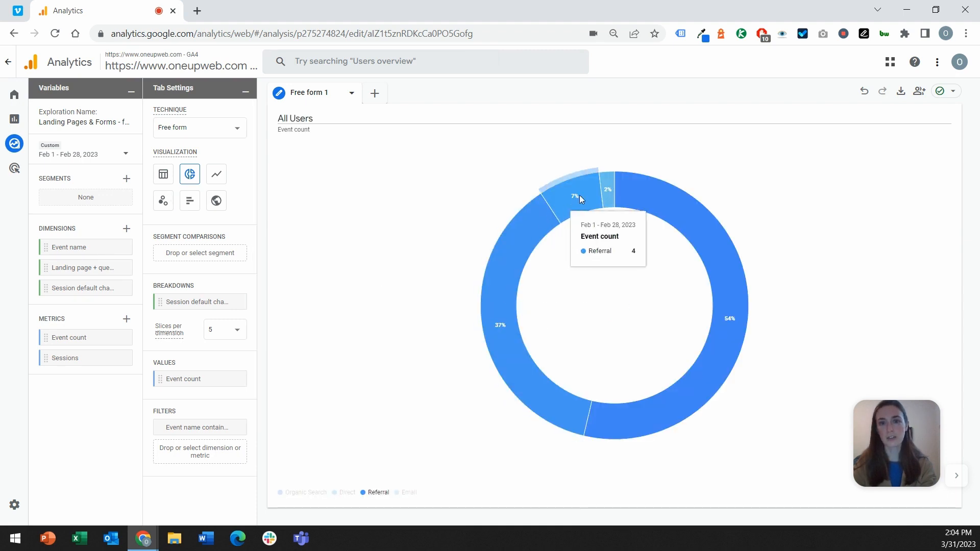
mouse_move(636, 195)
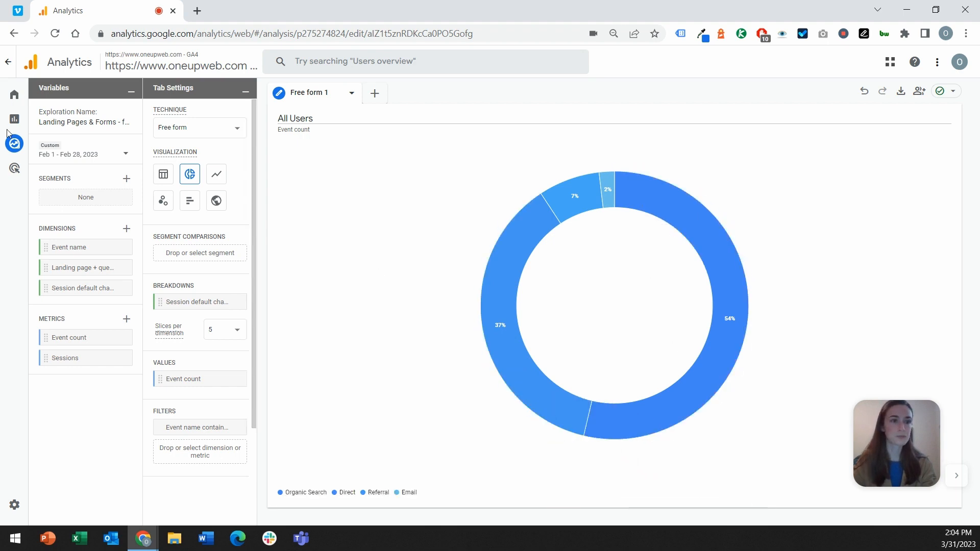
Step: Return to the list of explorations and open "Funnel - For GA4 Video"
left_click(13, 147)
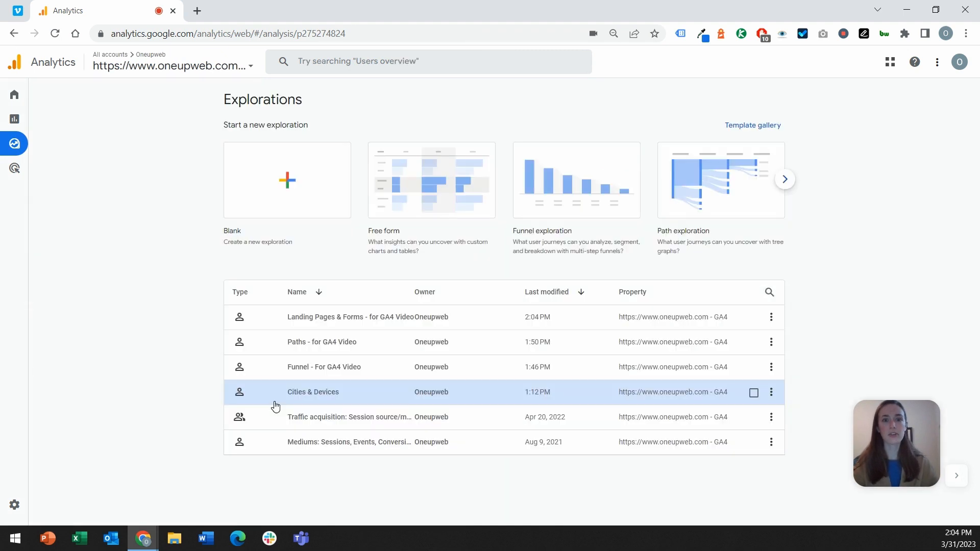
left_click(351, 381)
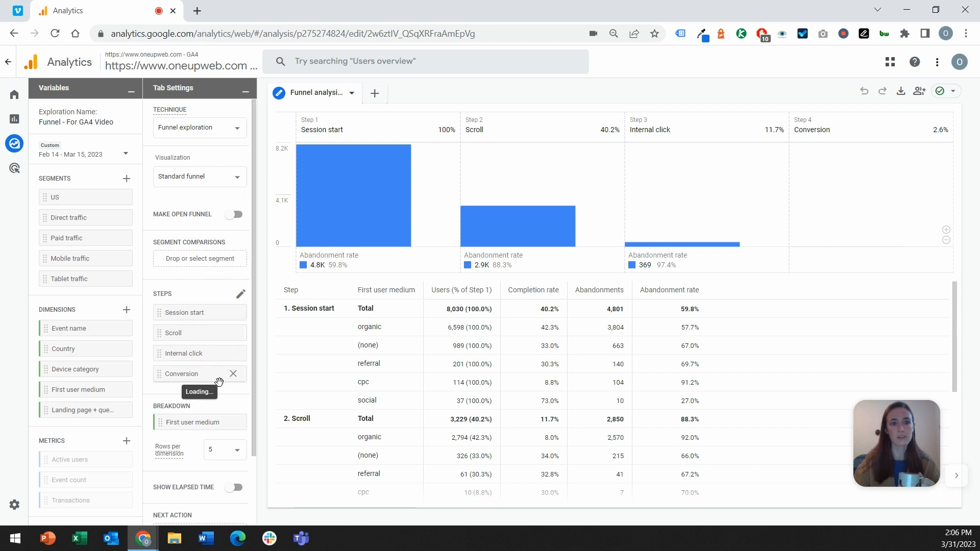
Step: Examine the events and conditions that define each funnel step, from Session start to Conversion, and leave the step definitions without applying changes
left_click(240, 296)
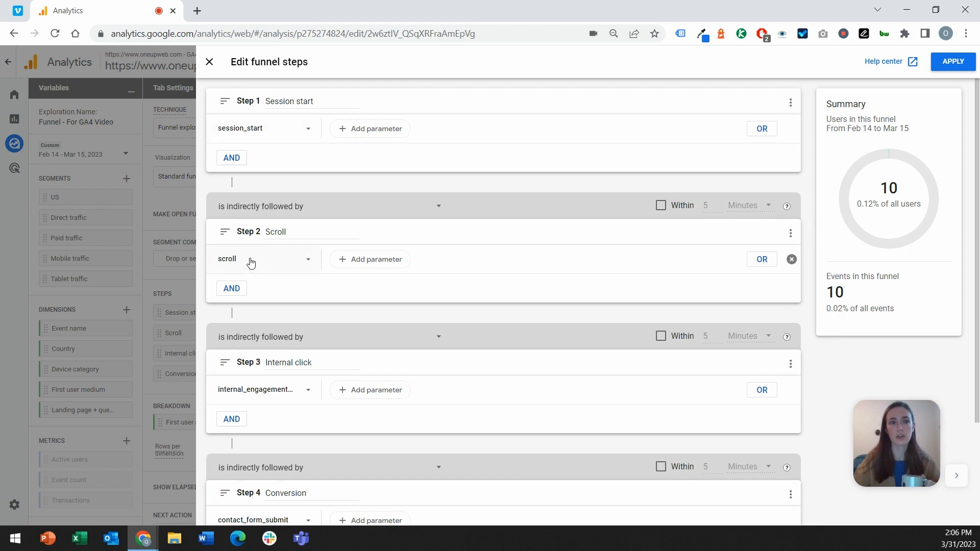
scroll(265, 296, "down", 1)
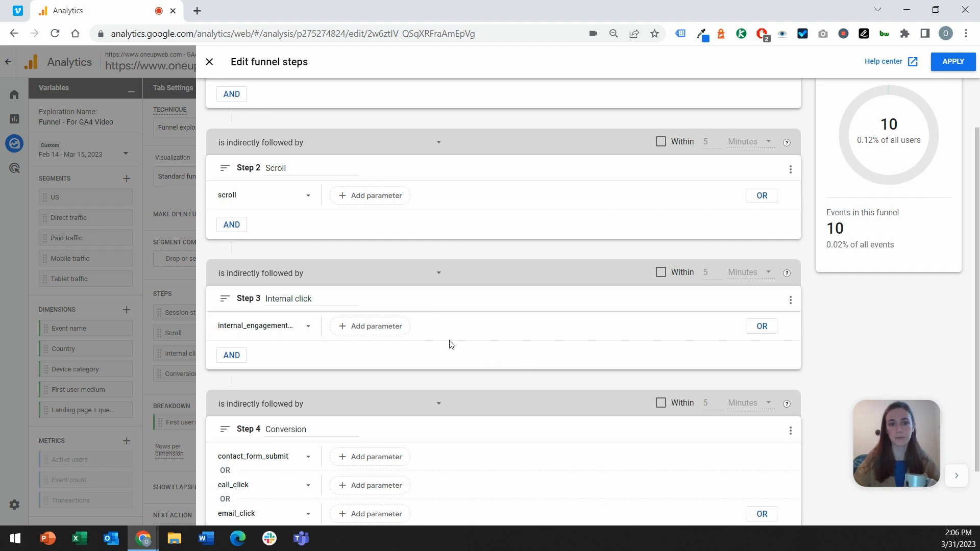
scroll(450, 337, "down", 1)
scroll(351, 300, "down", 1)
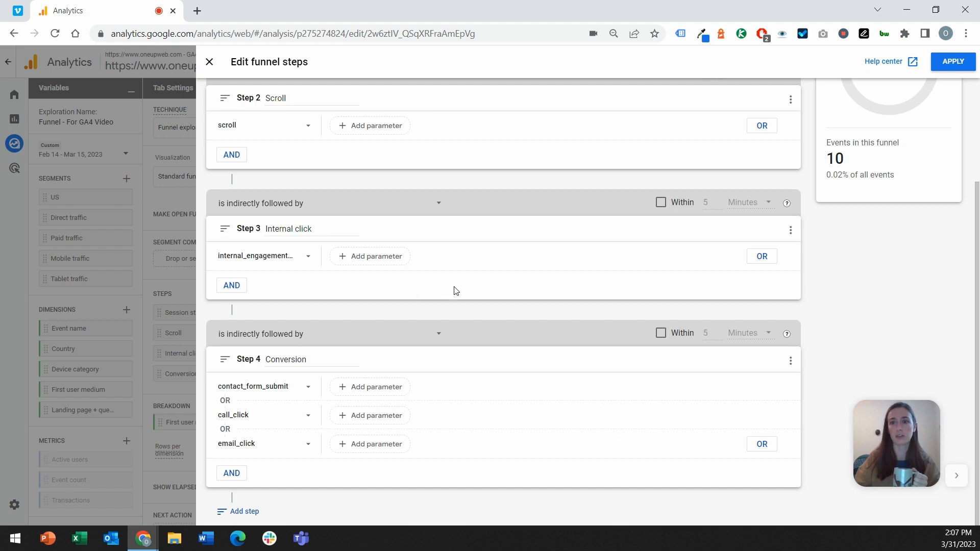
scroll(349, 271, "up", 3)
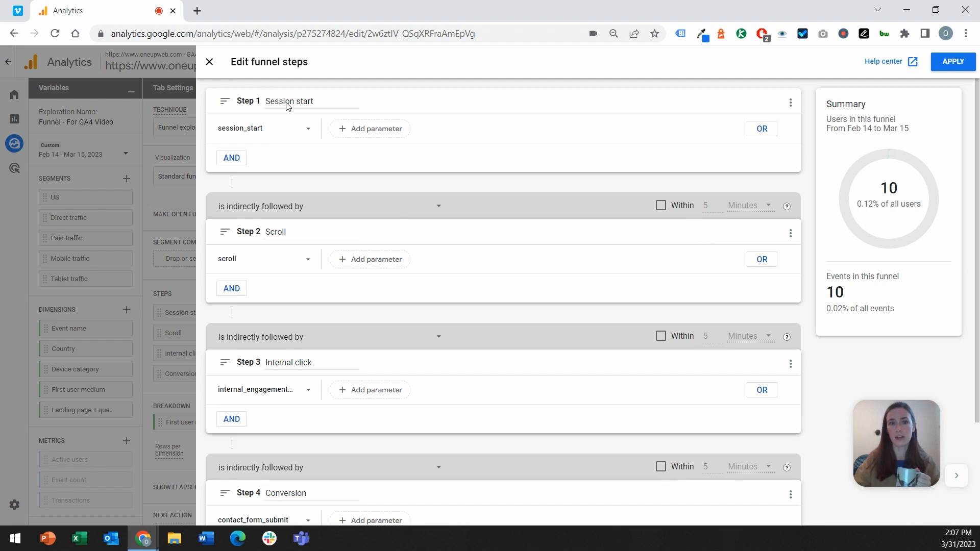
left_click(210, 63)
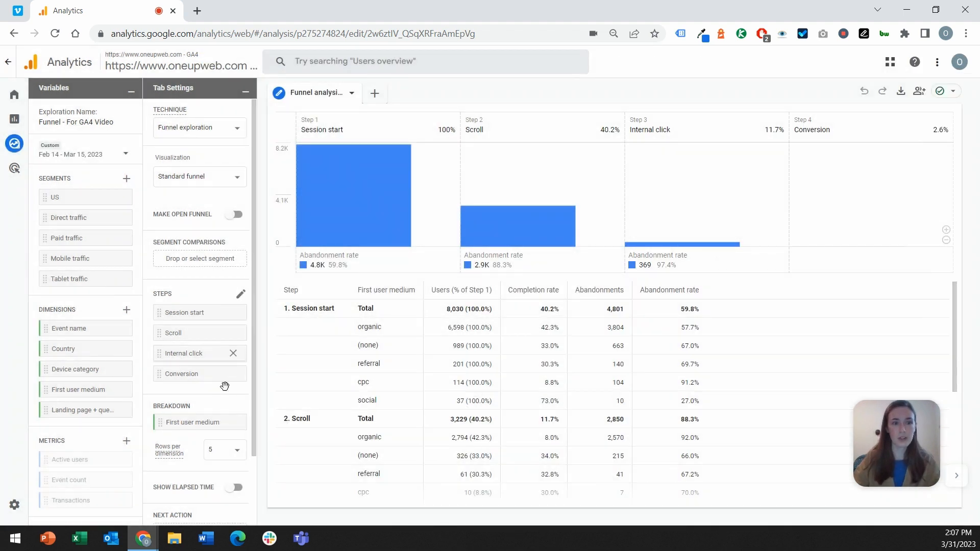
Step: Replace the funnel's First user medium breakdown with Device category
left_click(234, 423)
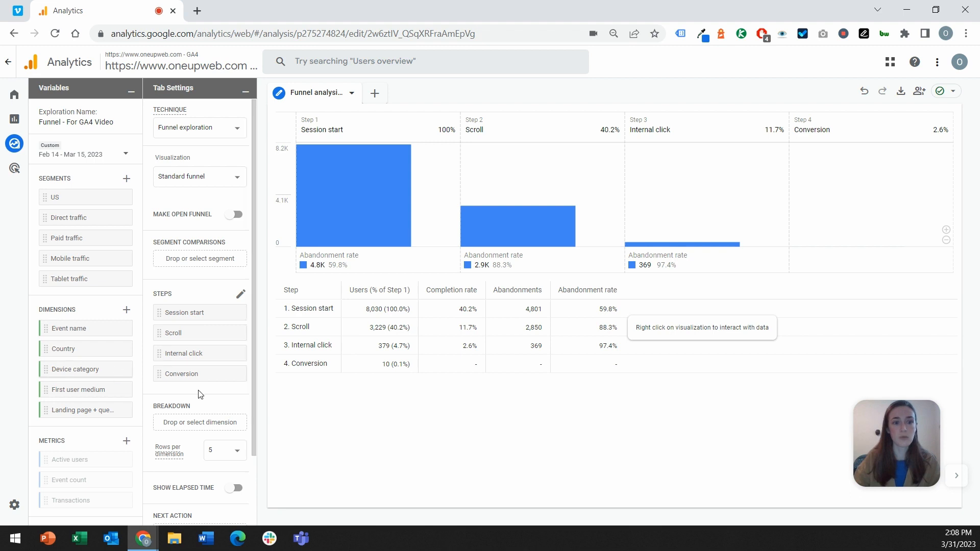
scroll(188, 378, "down", 1)
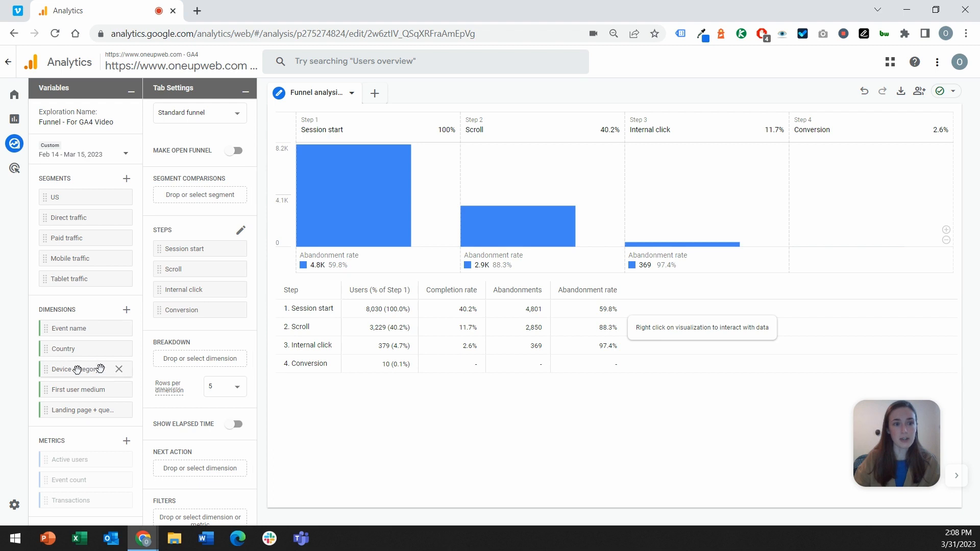
left_click_drag(78, 368, 185, 363)
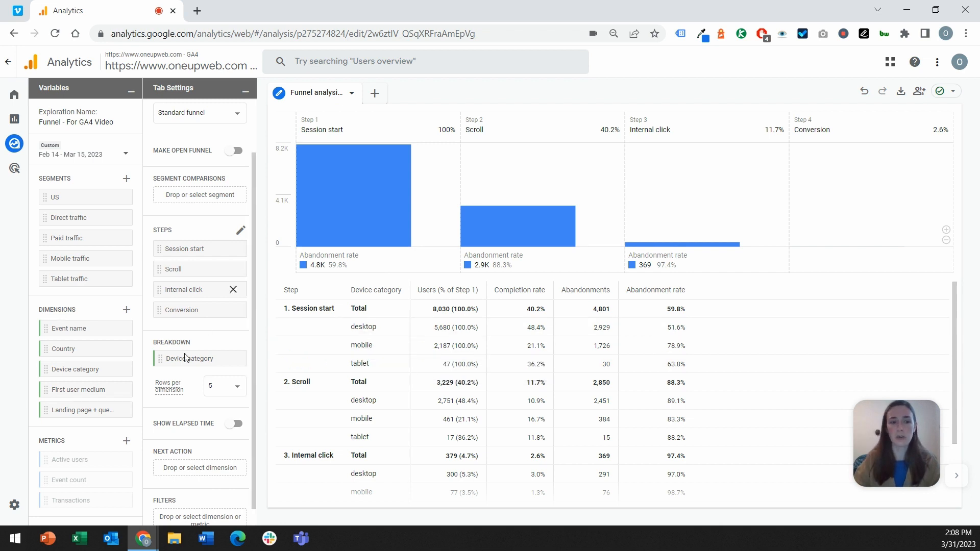
Step: Try making the funnel open, and switch it back to a closed funnel
scroll(190, 356, "down", 1)
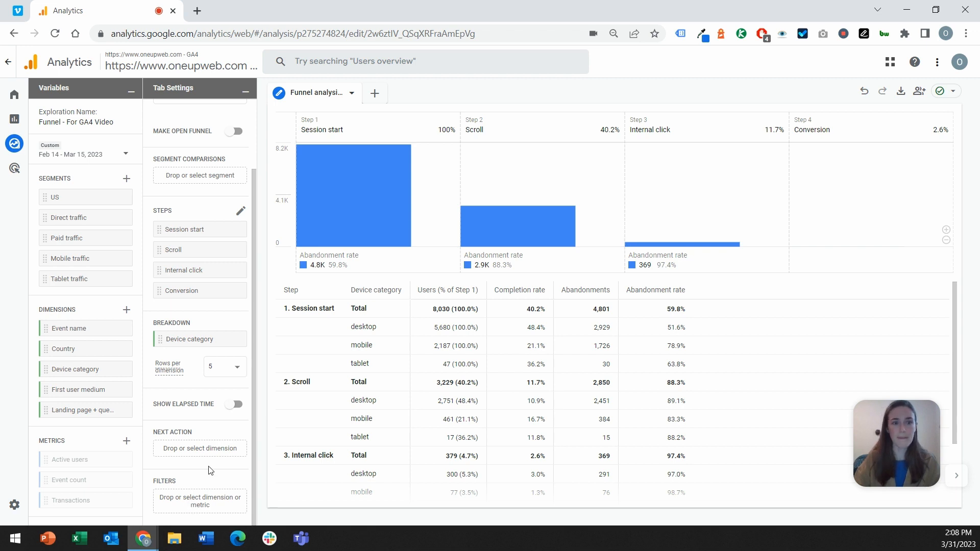
scroll(205, 462, "up", 3)
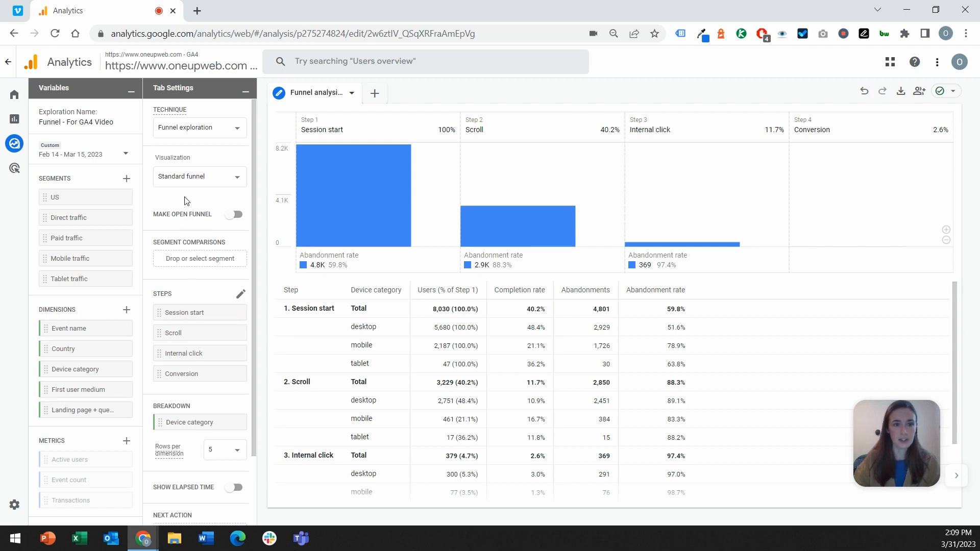
left_click(232, 215)
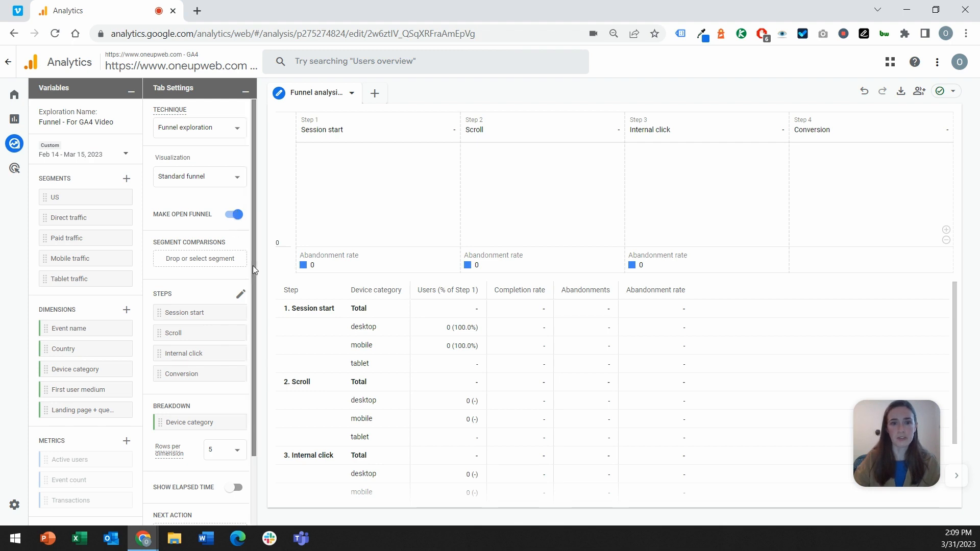
left_click(236, 213)
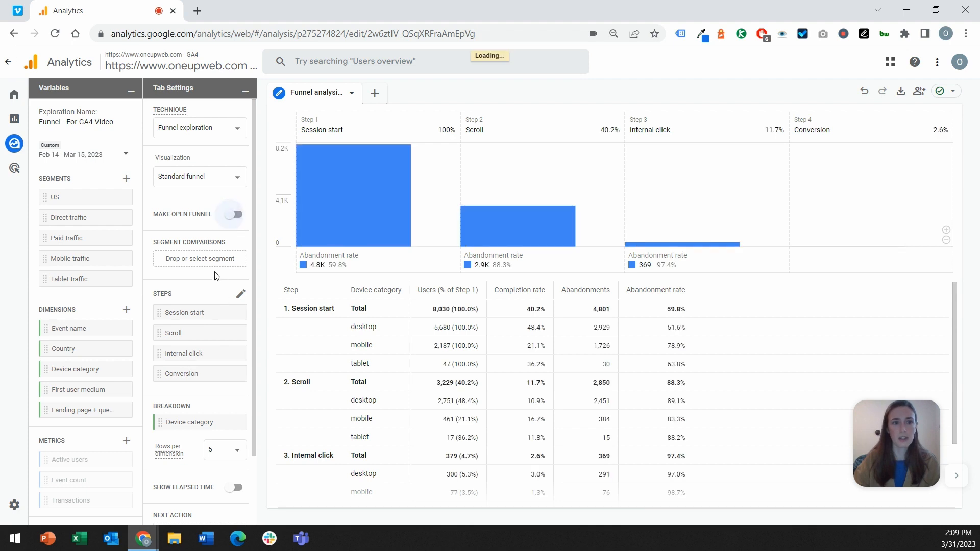
scroll(209, 255, "down", 1)
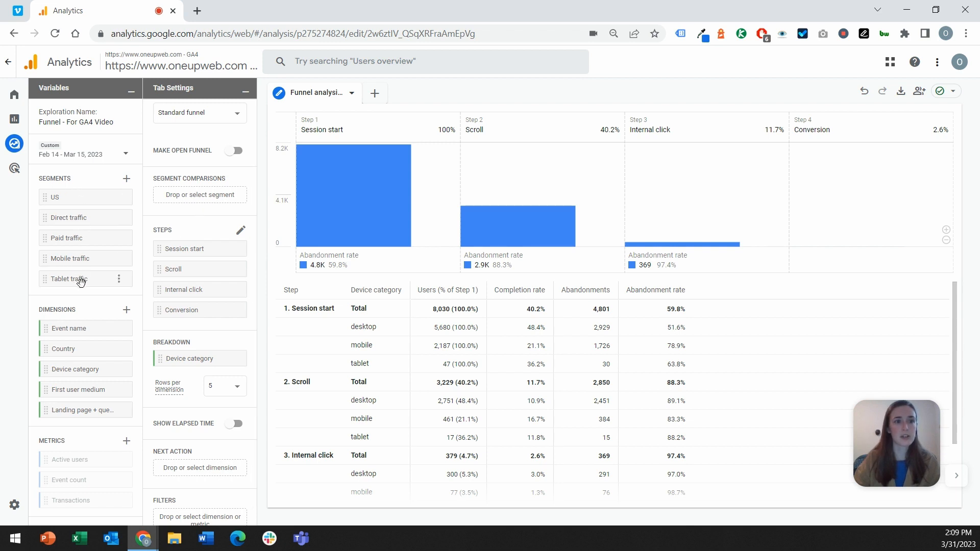
scroll(184, 222, "down", 1)
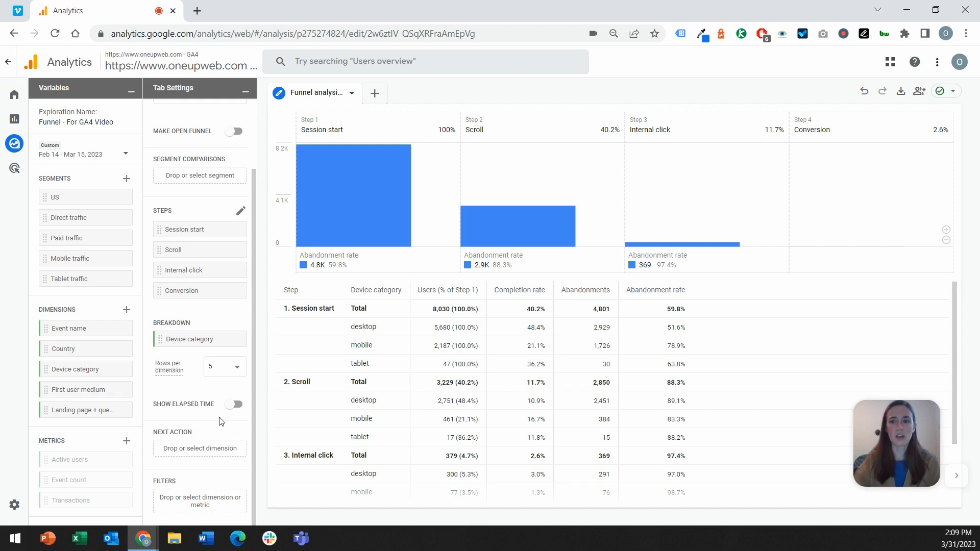
scroll(214, 325, "up", 1)
scroll(214, 325, "up", 3)
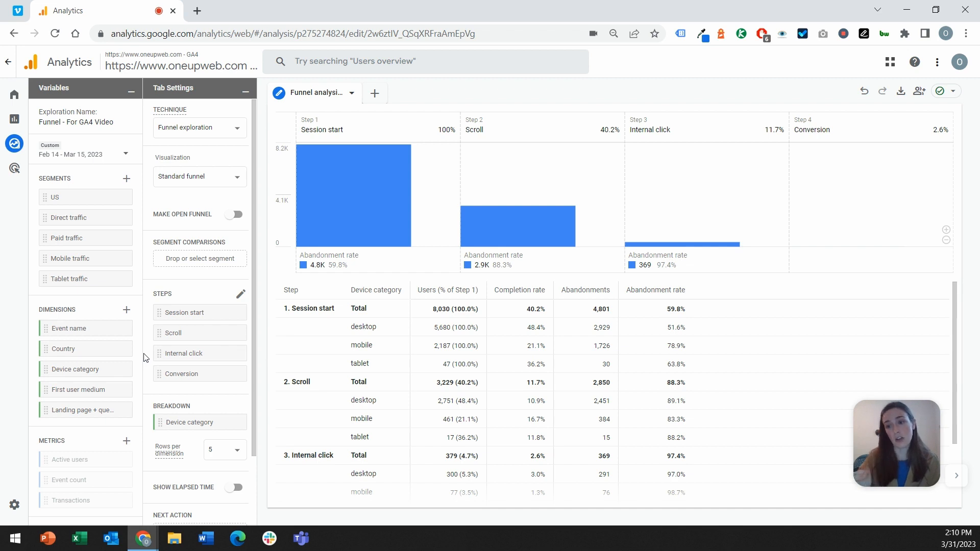
Step: Return to the list of explorations and open "Paths - for GA4 Video"
left_click(20, 145)
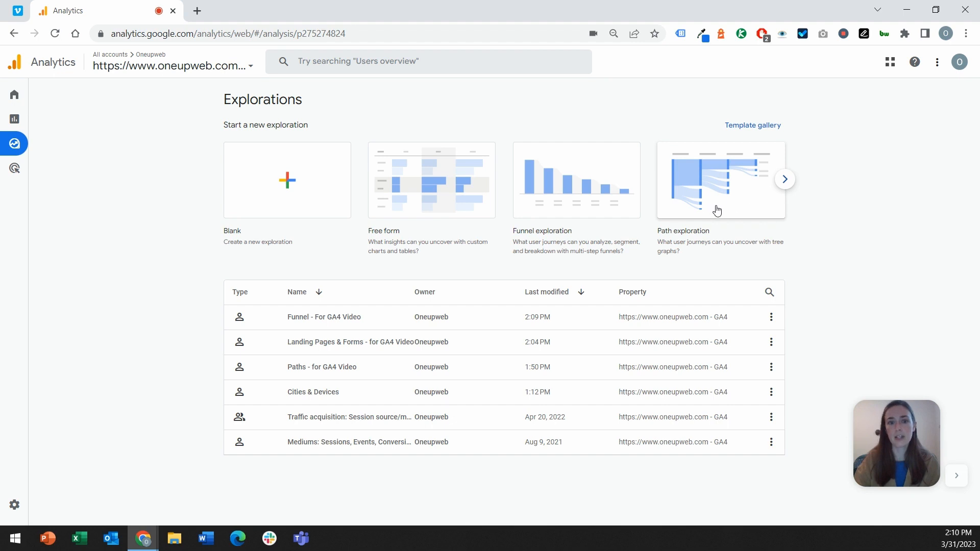
left_click(334, 375)
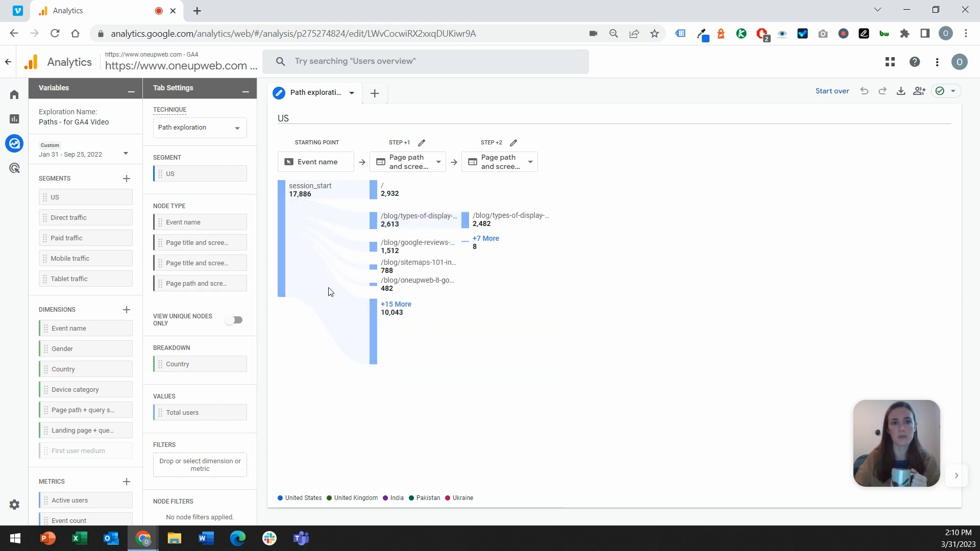
mouse_move(392, 298)
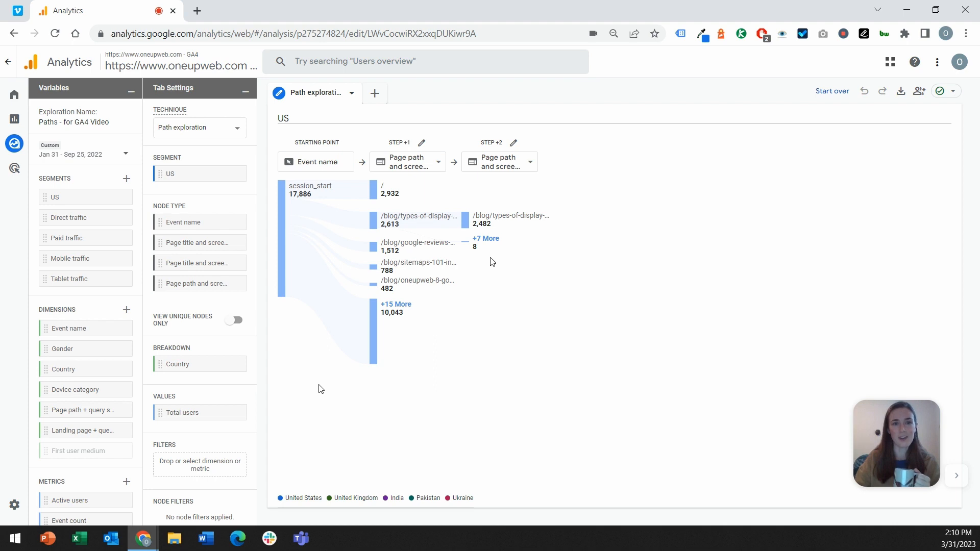
mouse_move(307, 199)
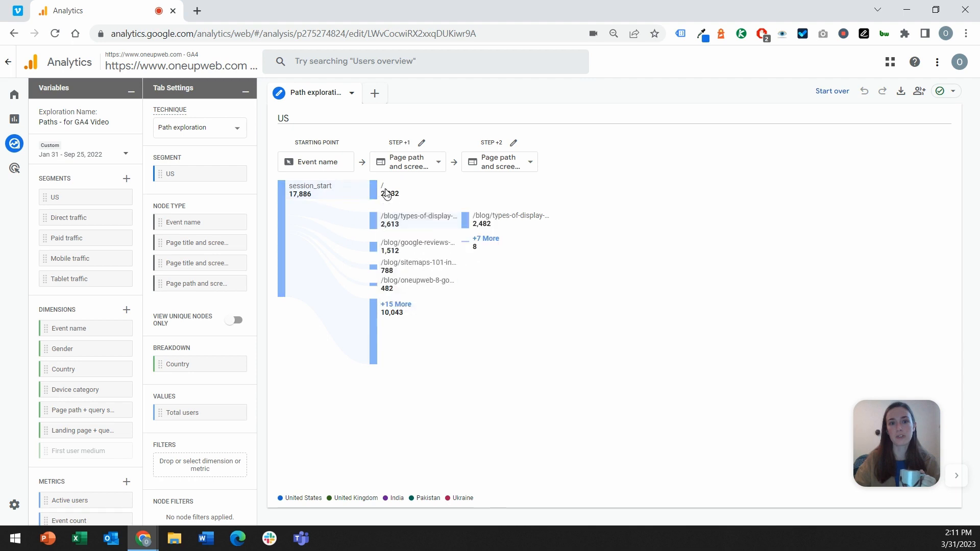
mouse_move(385, 193)
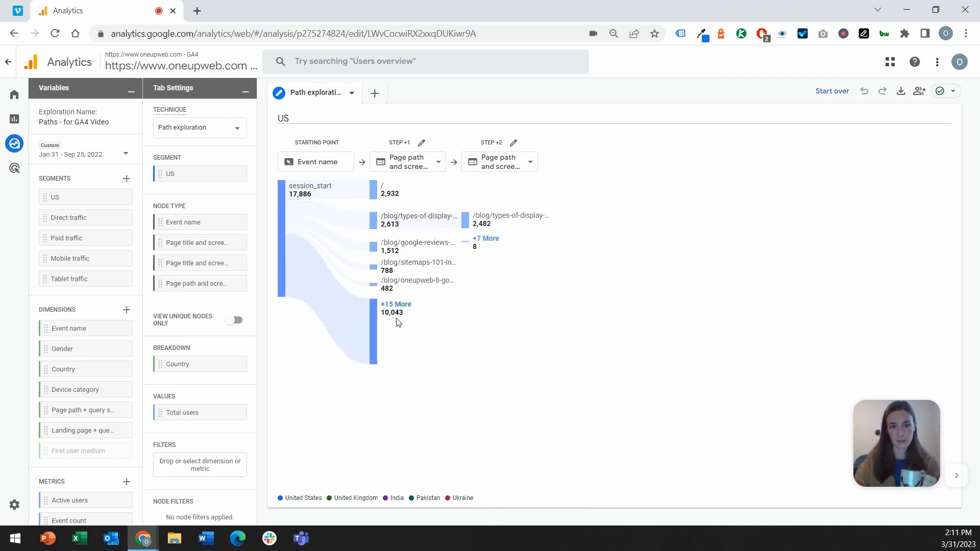
Step: Try page titles as the Step +1 node type, and set it back to Page path and screen class
left_click(424, 169)
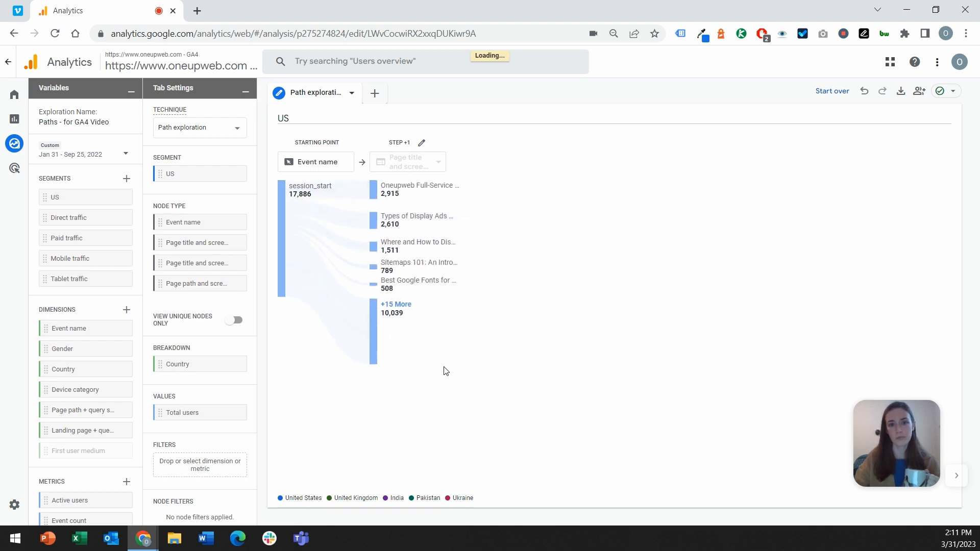
mouse_move(416, 252)
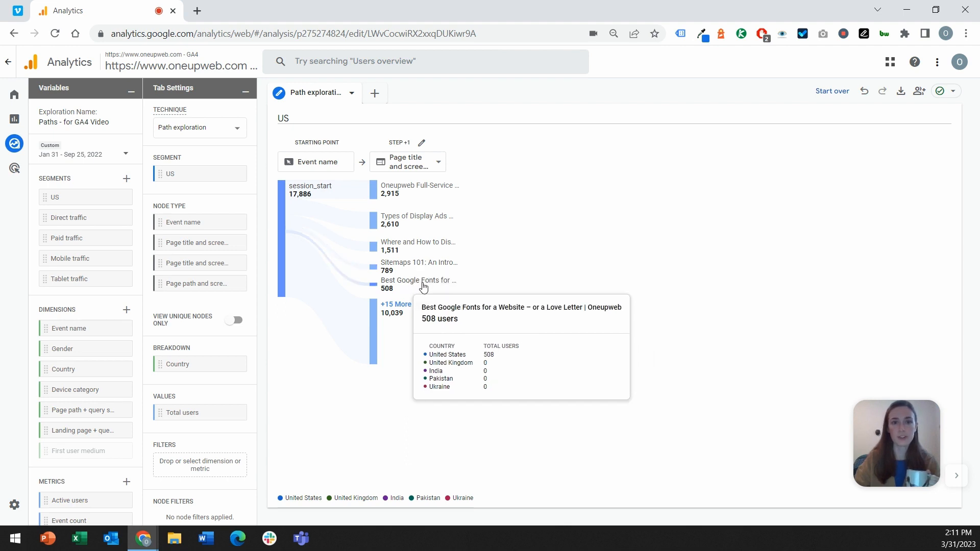
mouse_move(429, 192)
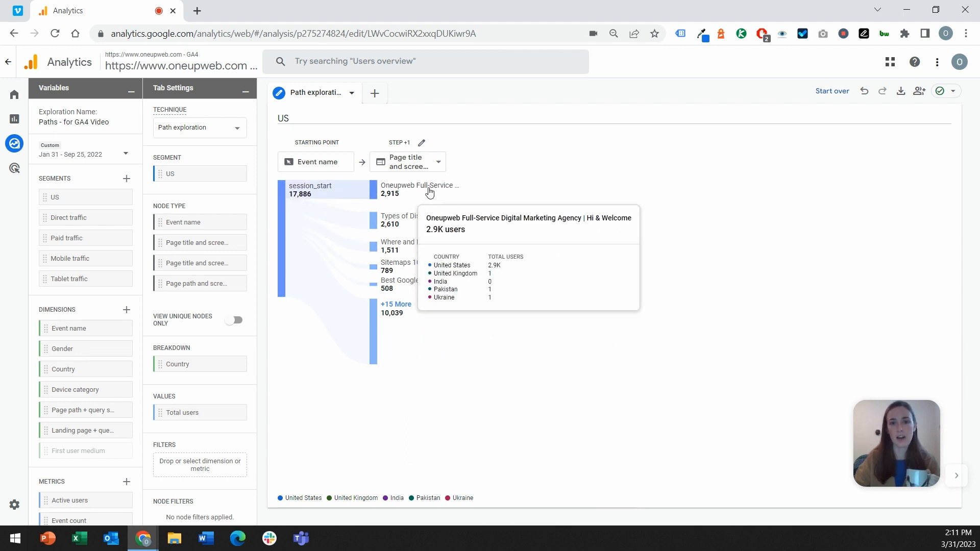
left_click(407, 162)
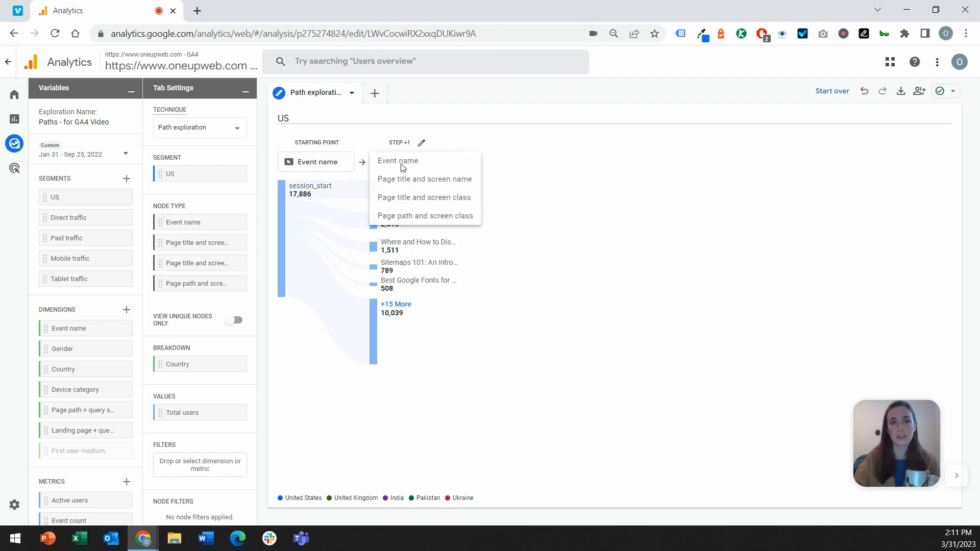
left_click(422, 216)
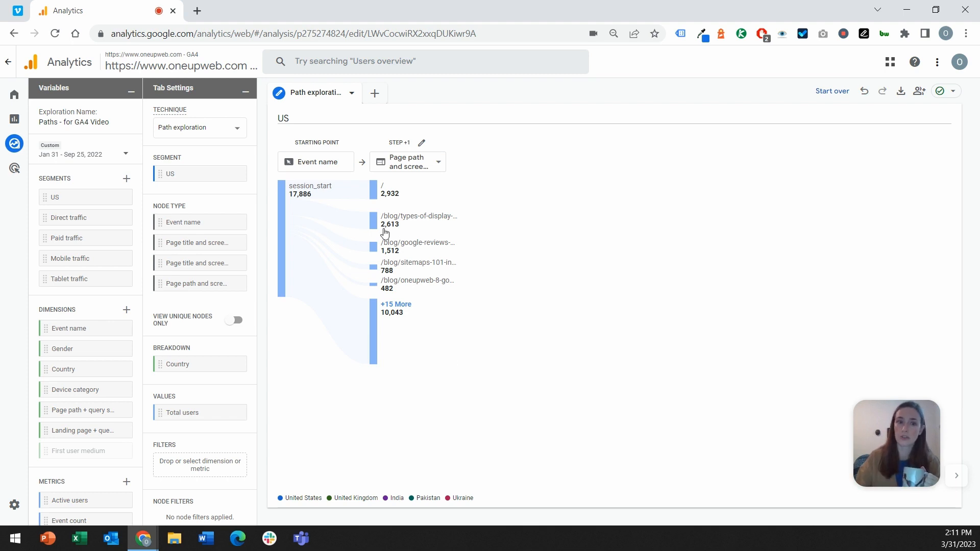
Step: Expand the homepage node at Step +1 and its /services/ and /about/ paths, and collapse the homepage node again
mouse_move(391, 196)
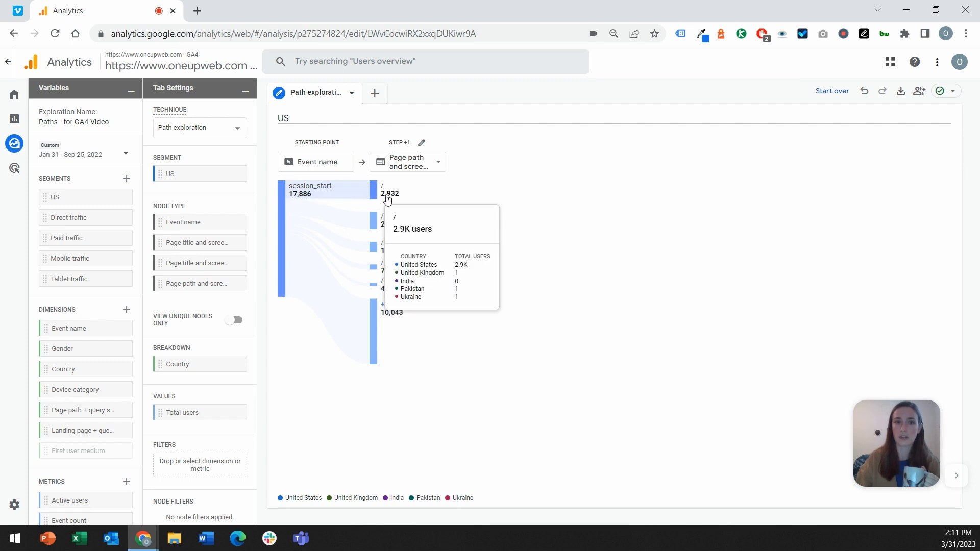
left_click(387, 197)
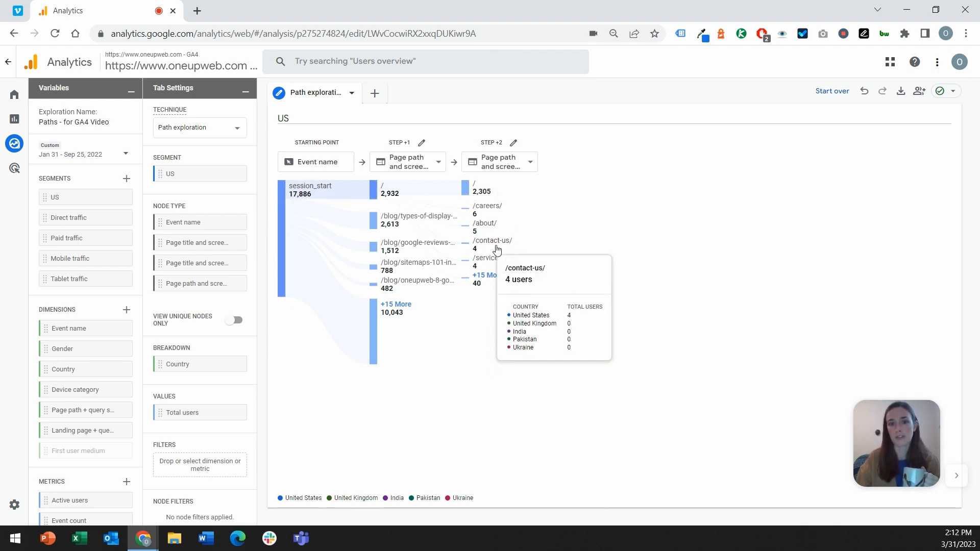
mouse_move(490, 266)
mouse_move(387, 195)
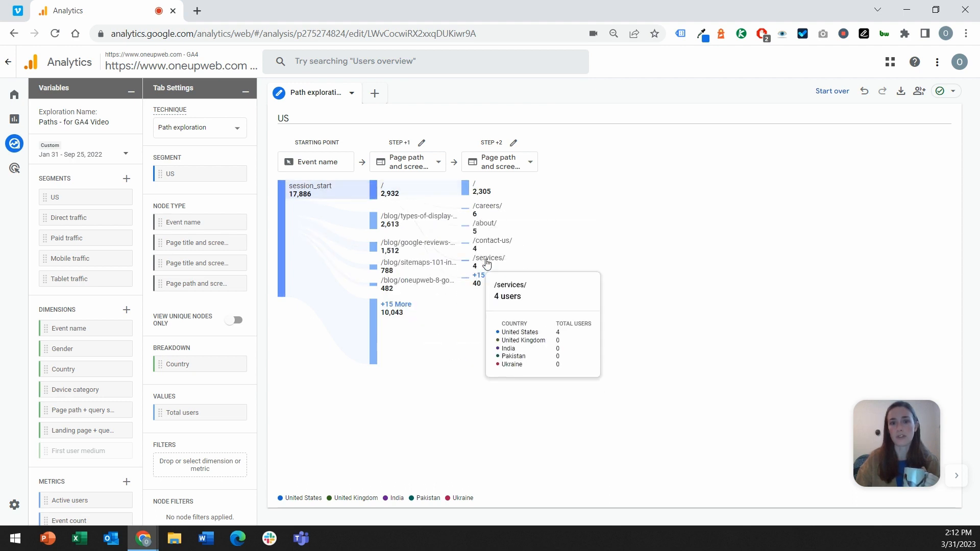
left_click(487, 264)
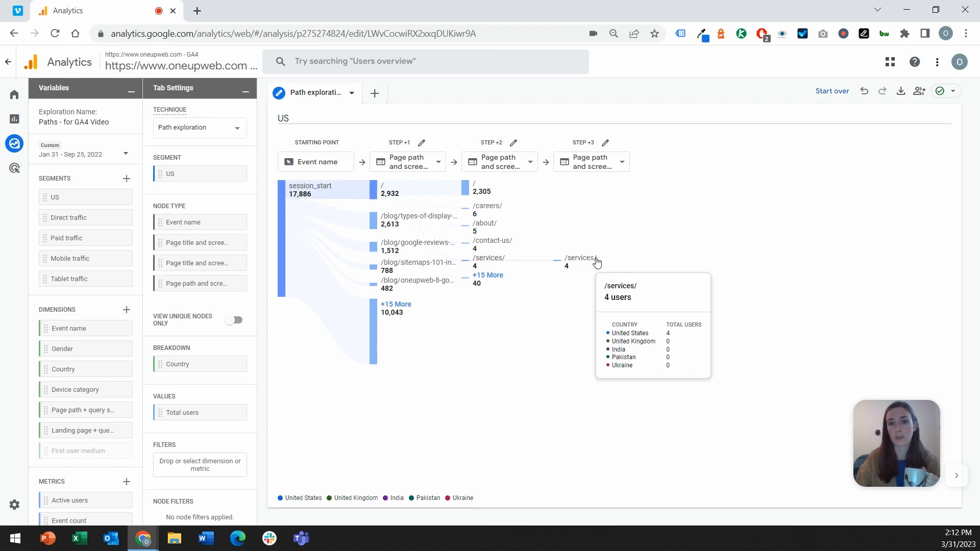
mouse_move(484, 248)
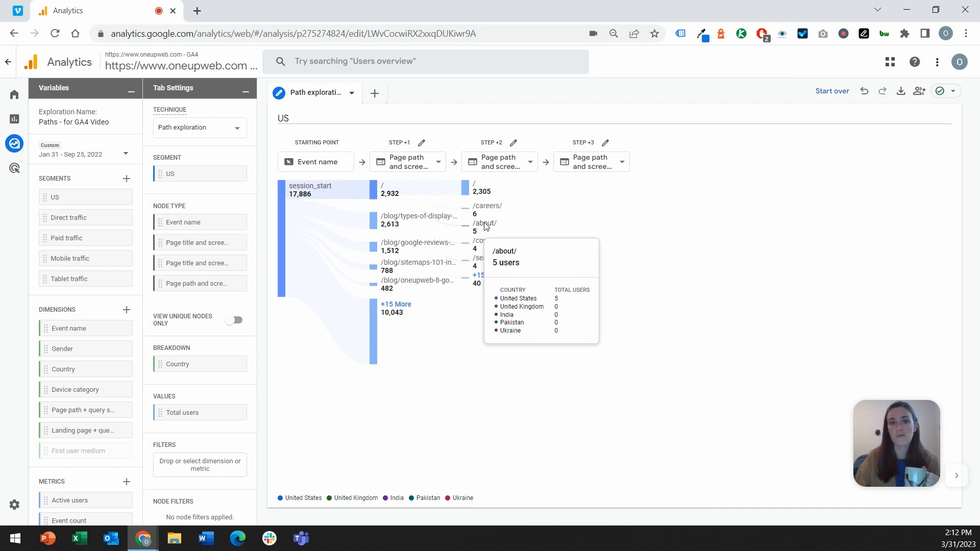
left_click(485, 226)
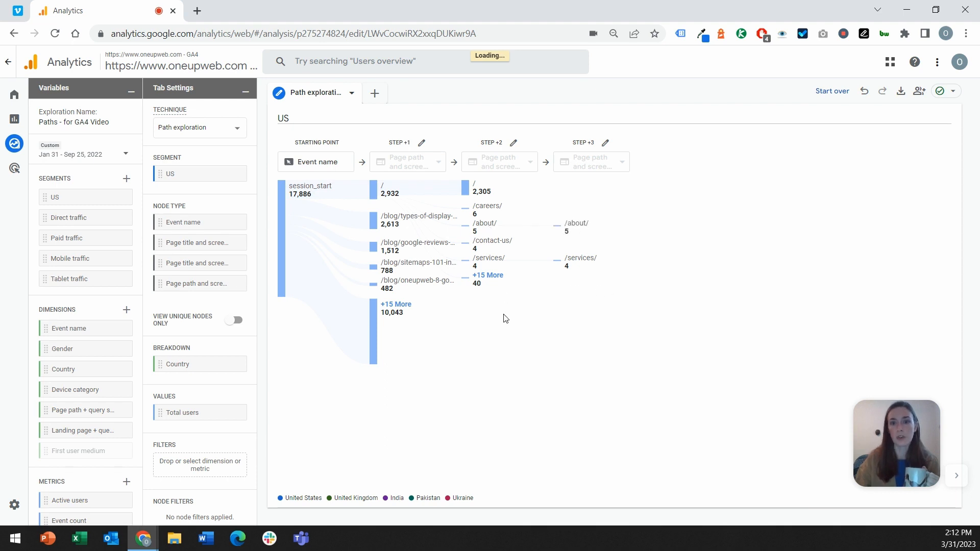
mouse_move(412, 226)
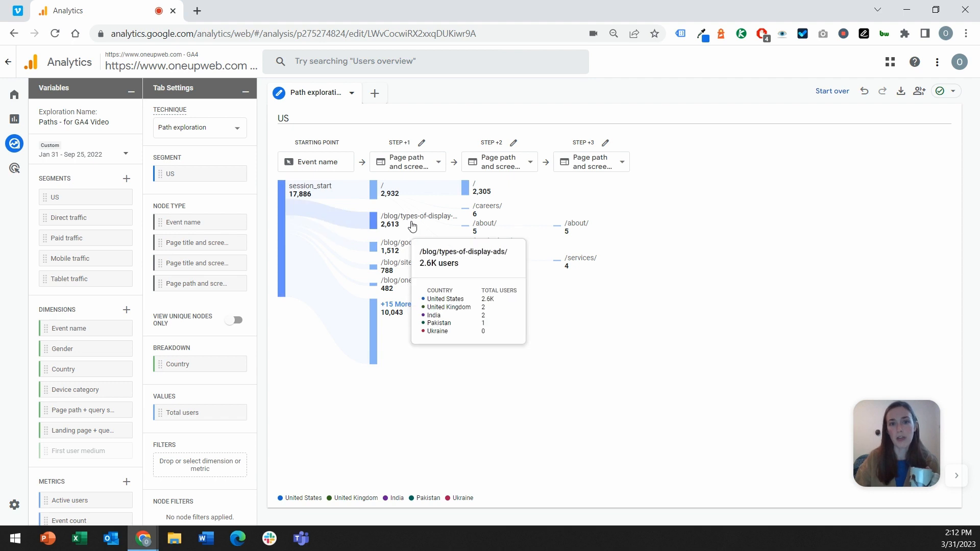
left_click(386, 195)
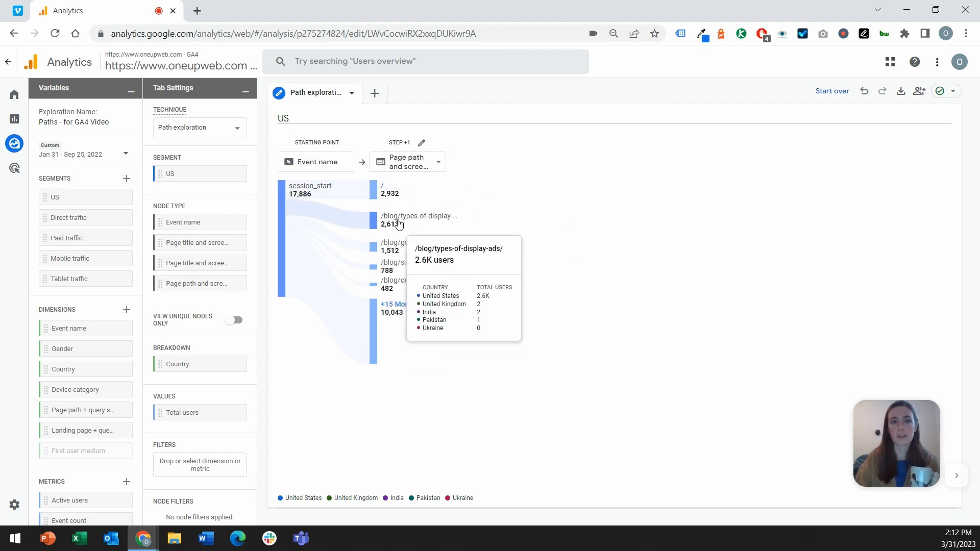
Step: Expand the /blog/types-of-display-ads/ node at Step +1 and examine the pages that follow at Step +2
left_click(410, 225)
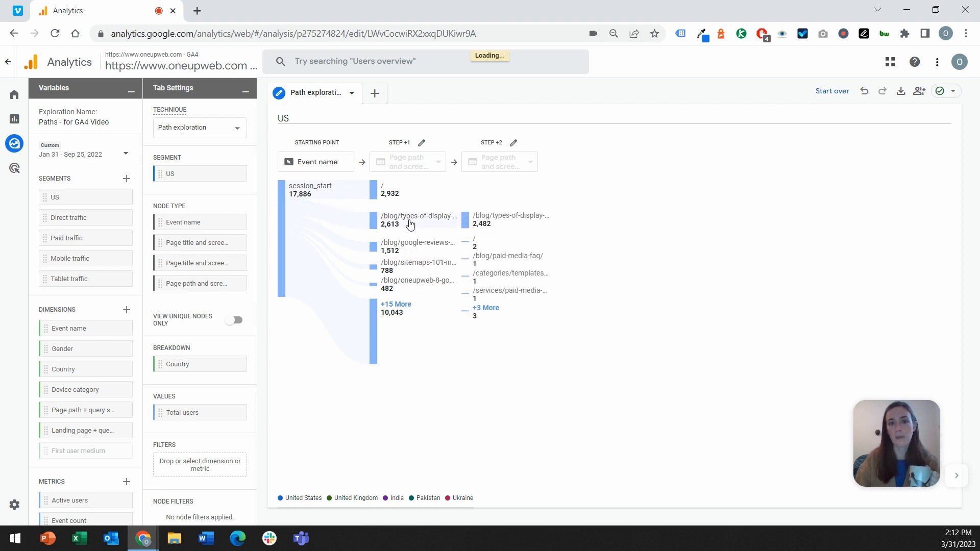
mouse_move(411, 224)
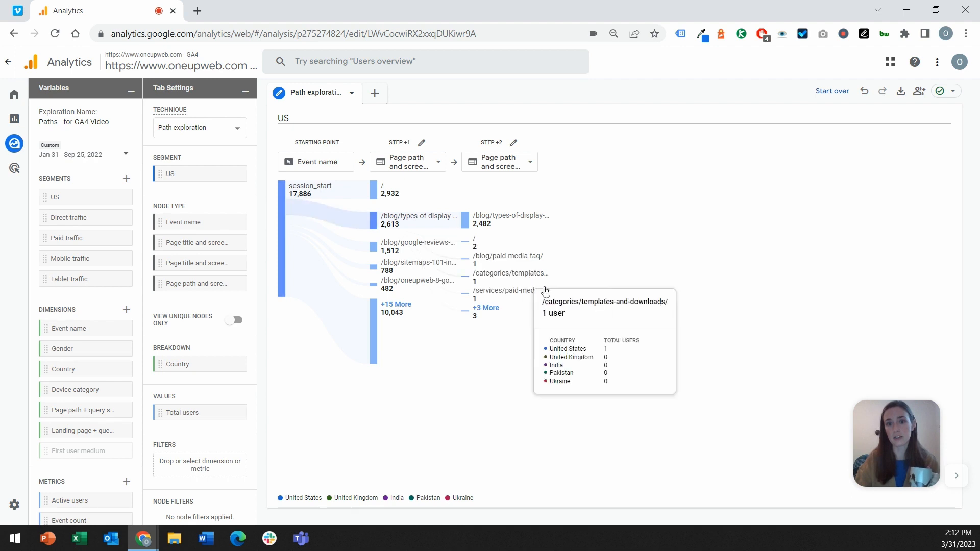
mouse_move(526, 277)
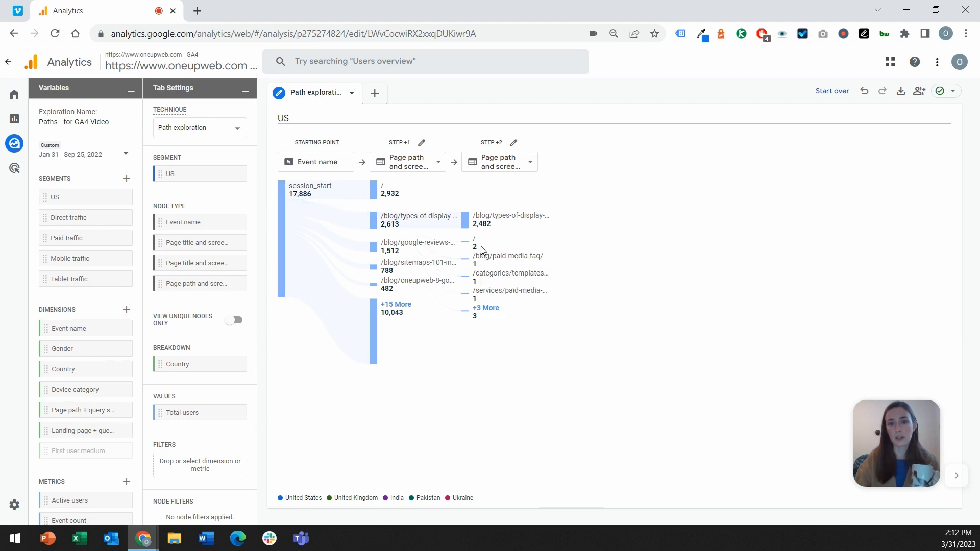
mouse_move(476, 246)
mouse_move(492, 295)
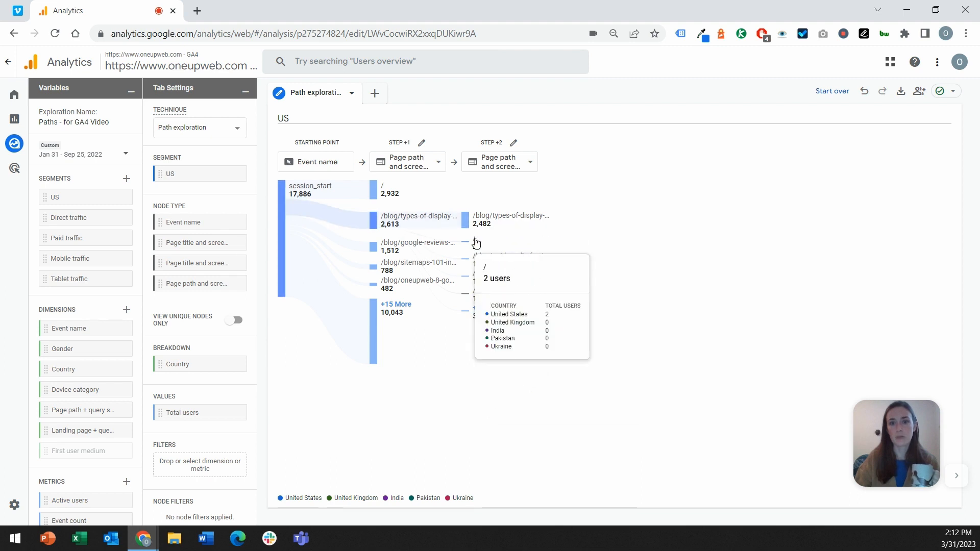
mouse_move(489, 221)
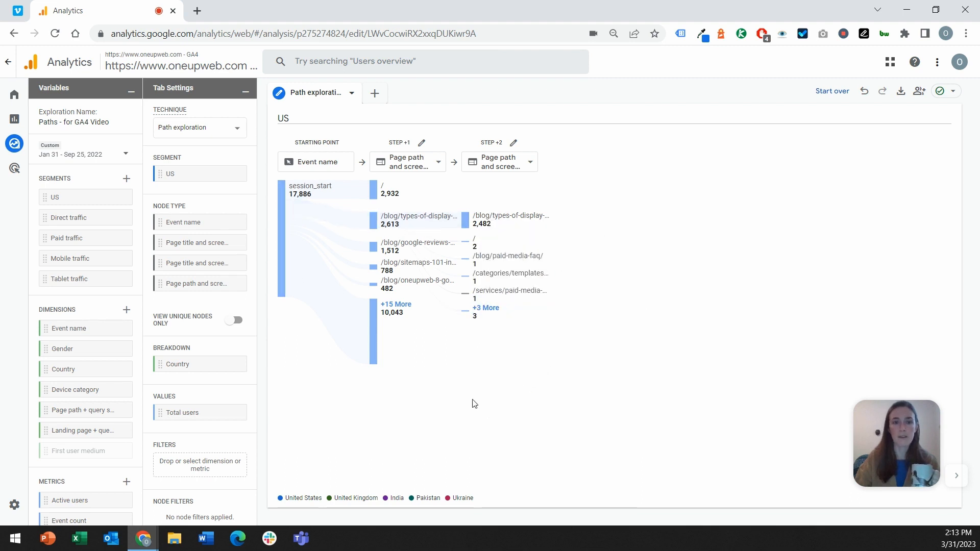
Step: Highlight the United States share of the paths in the country breakdown
scroll(207, 314, "down", 1)
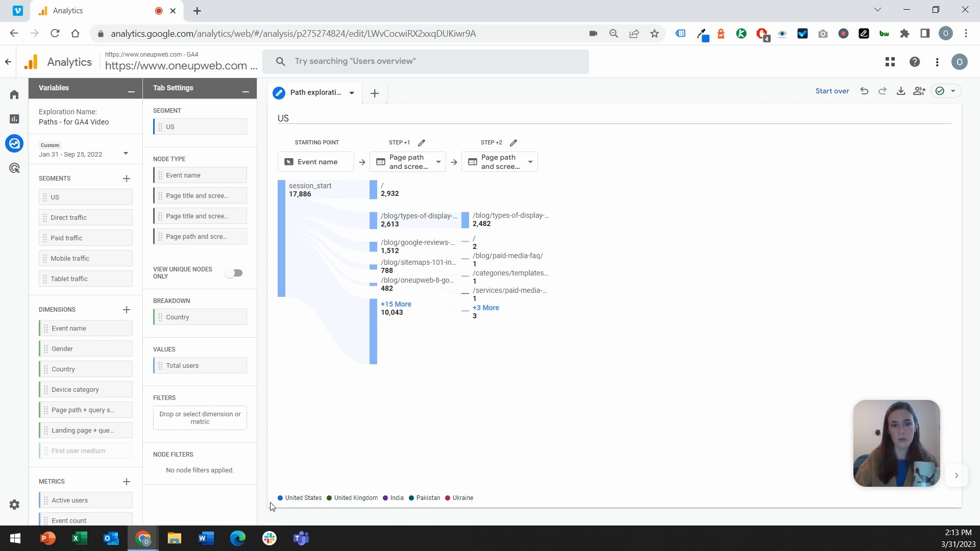
mouse_move(303, 503)
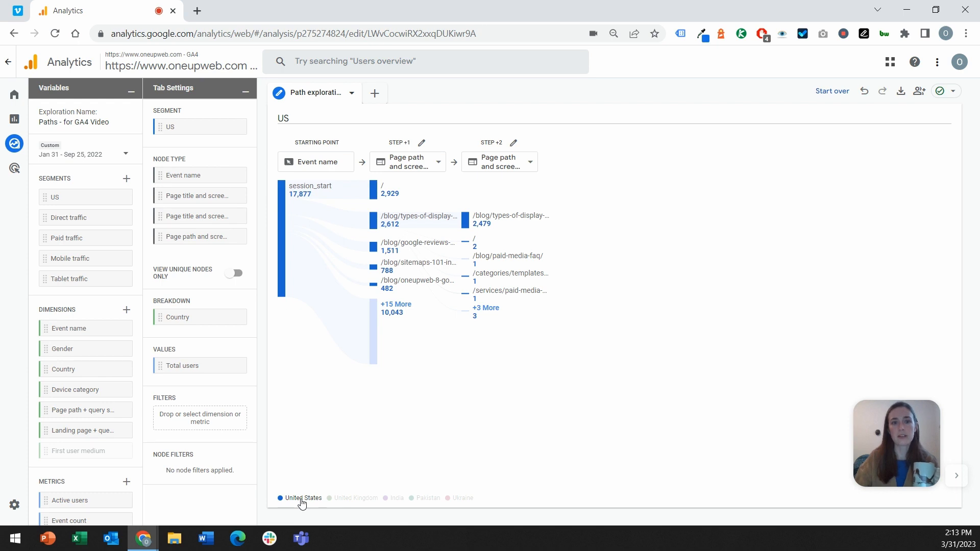
Step: Highlight the United Kingdom, India and Ukraine shares of the paths one after another in the country breakdown
mouse_move(359, 503)
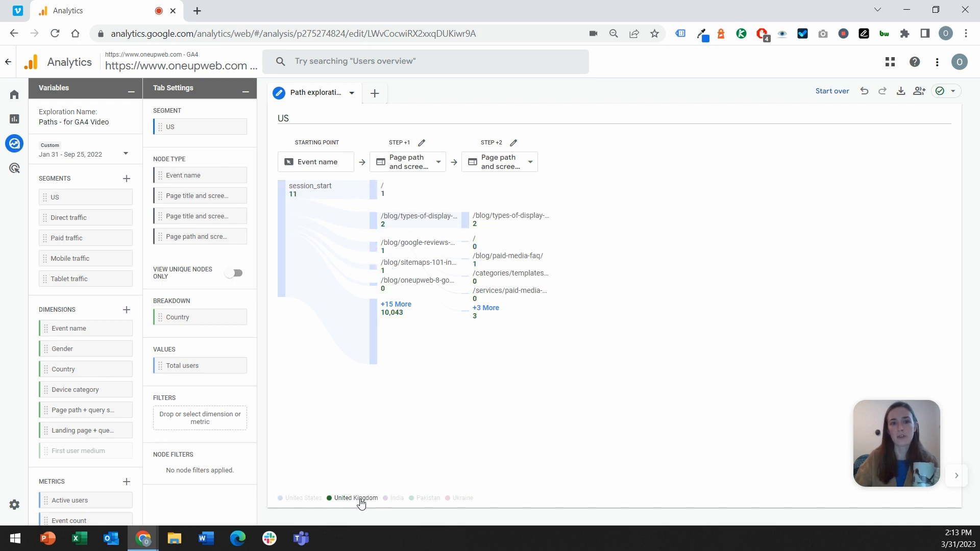
mouse_move(392, 503)
mouse_move(459, 503)
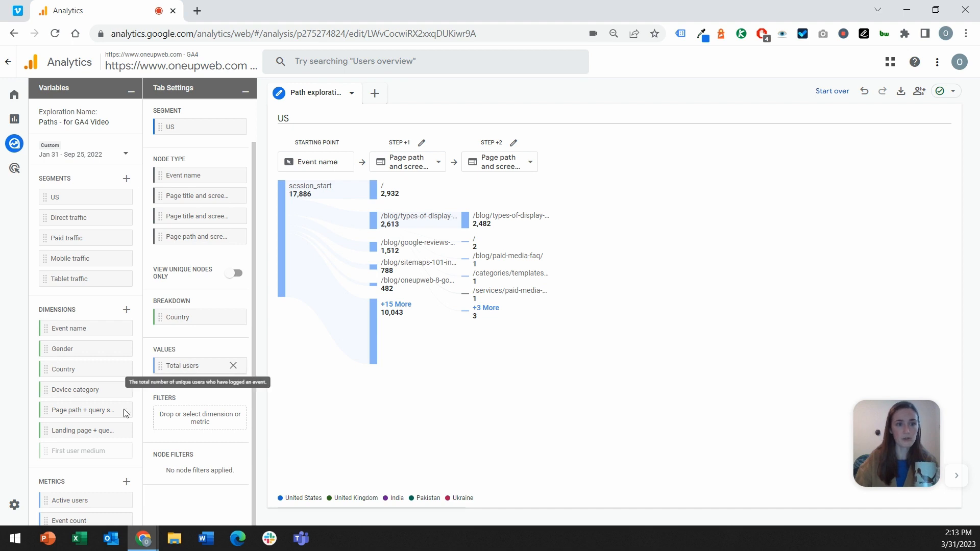
Step: Replace Total users with Active users as the metric in the path exploration's values
scroll(102, 444, "down", 1)
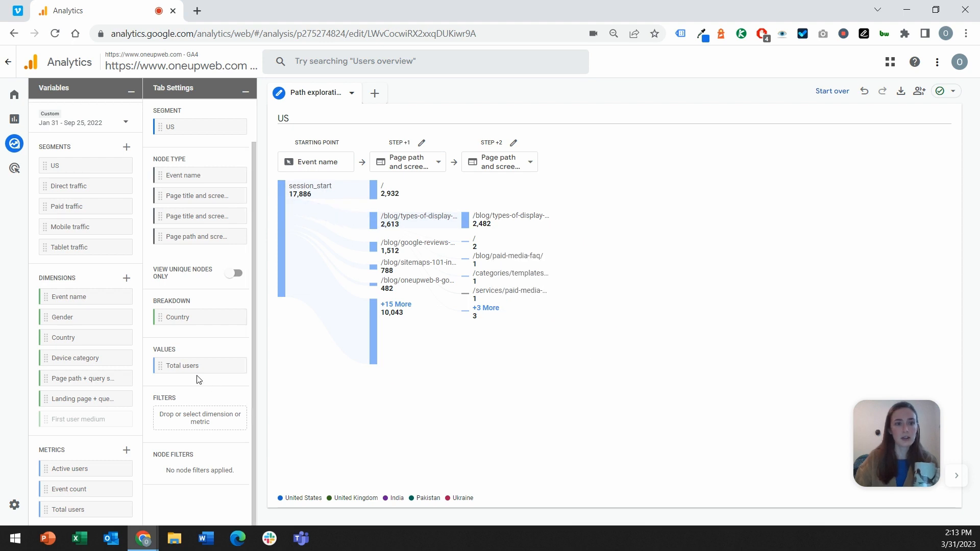
left_click_drag(80, 469, 200, 368)
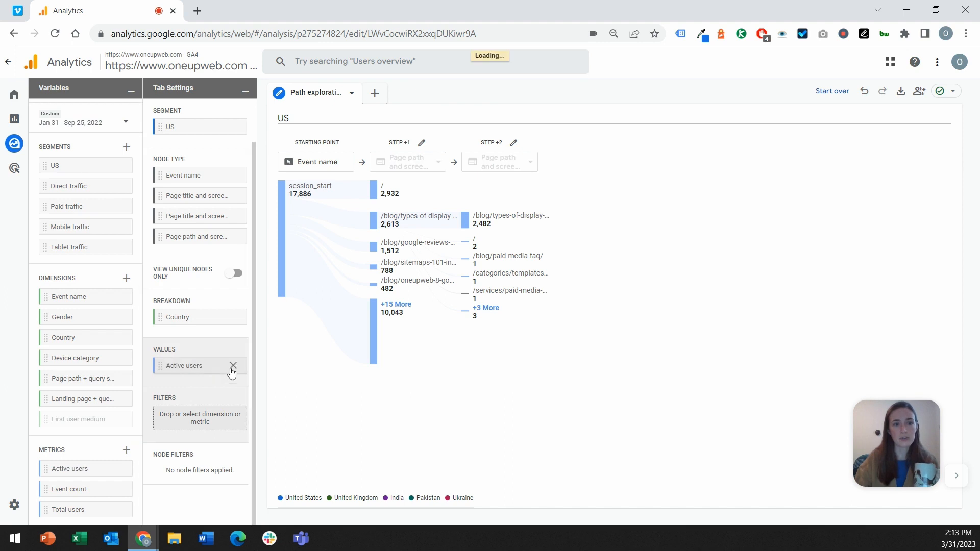
left_click(233, 367)
left_click_drag(81, 467, 199, 369)
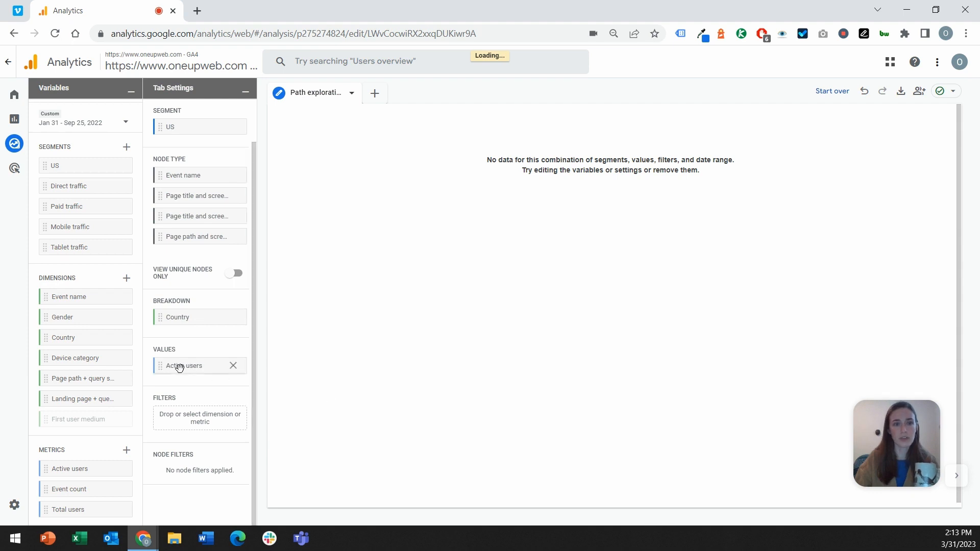
Step: Review the path exploration's tab settings, and leave it for the Explorations overview
scroll(221, 383, "up", 1)
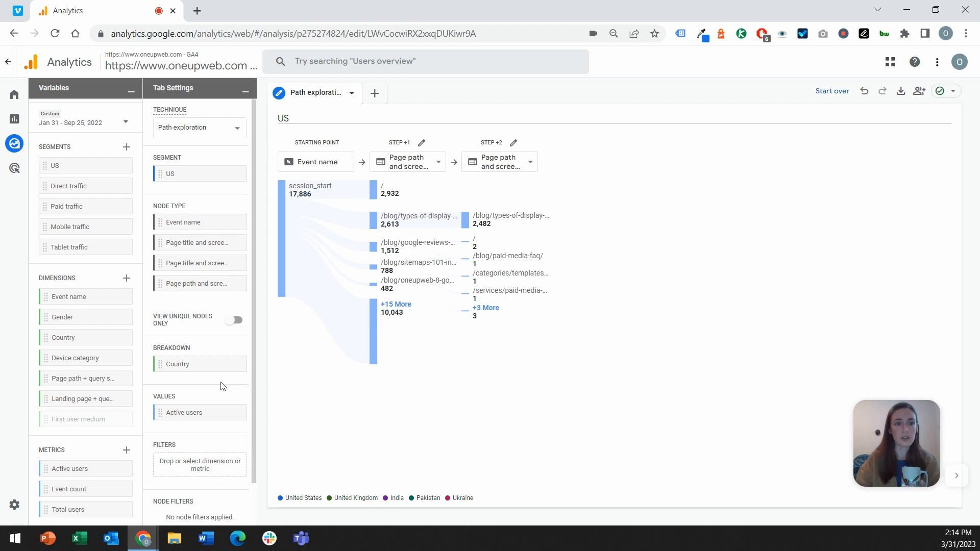
scroll(151, 432, "down", 1)
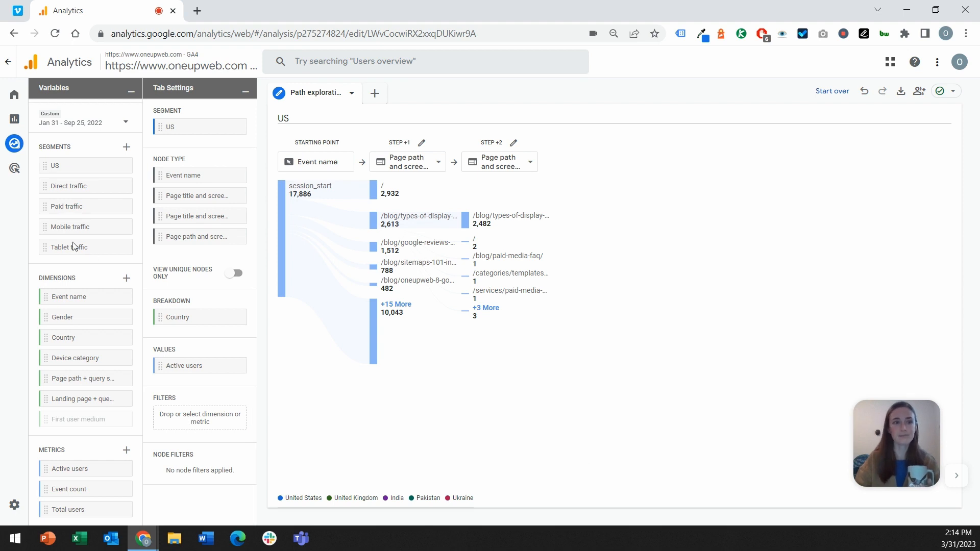
left_click(15, 144)
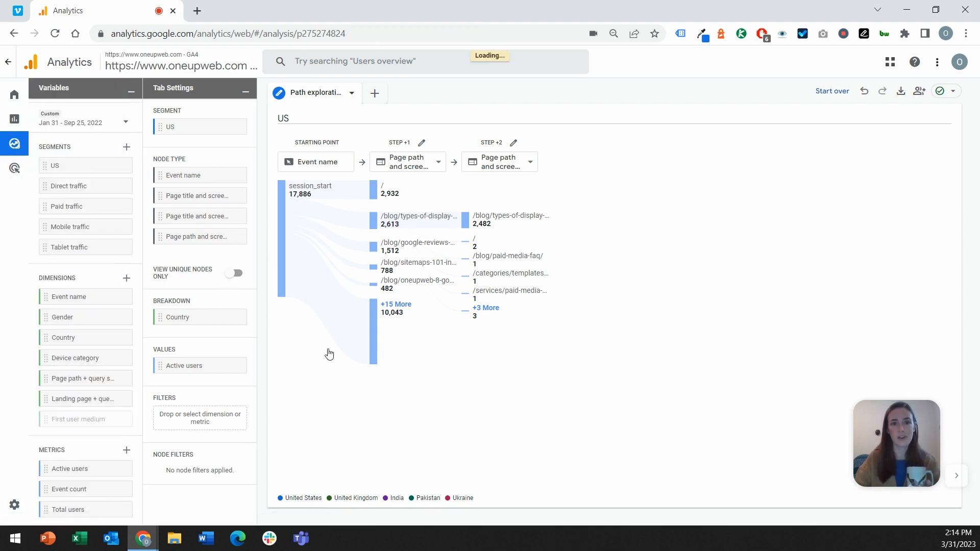